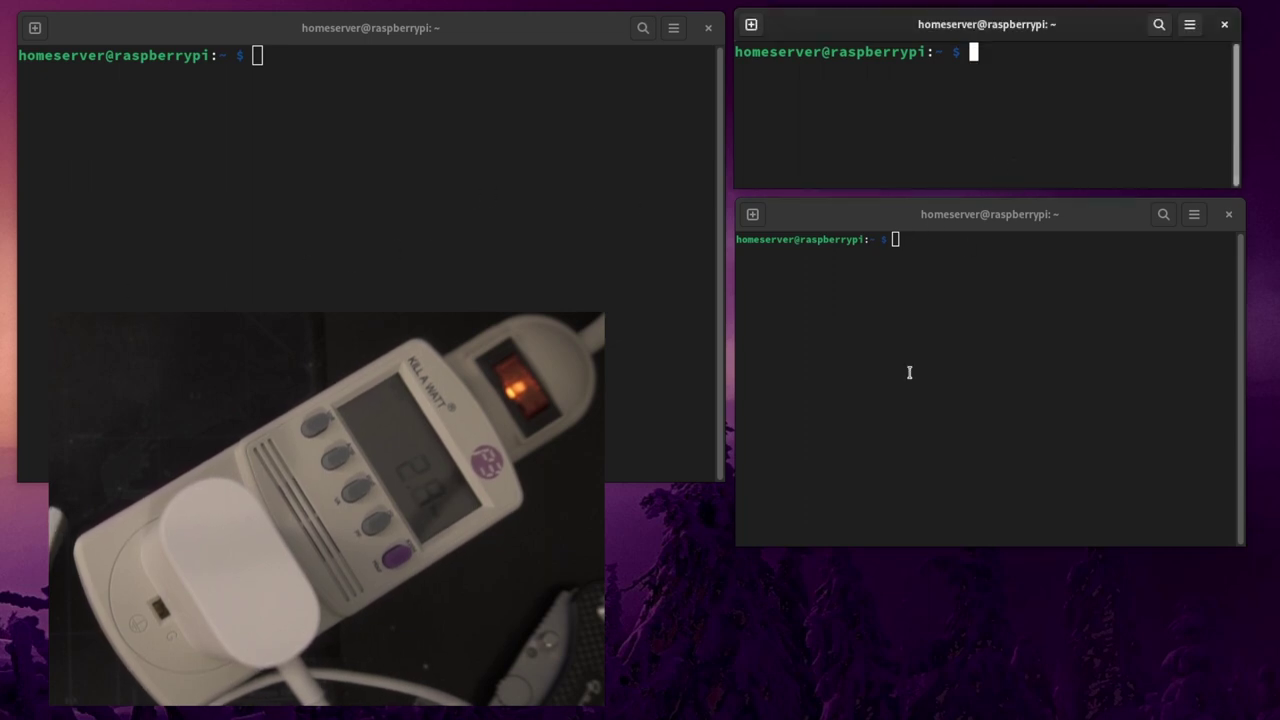
- Enlarge the text in the terminal with the smallest font and resize its window to be narrower and shorter beside the large terminal
click(894, 334)
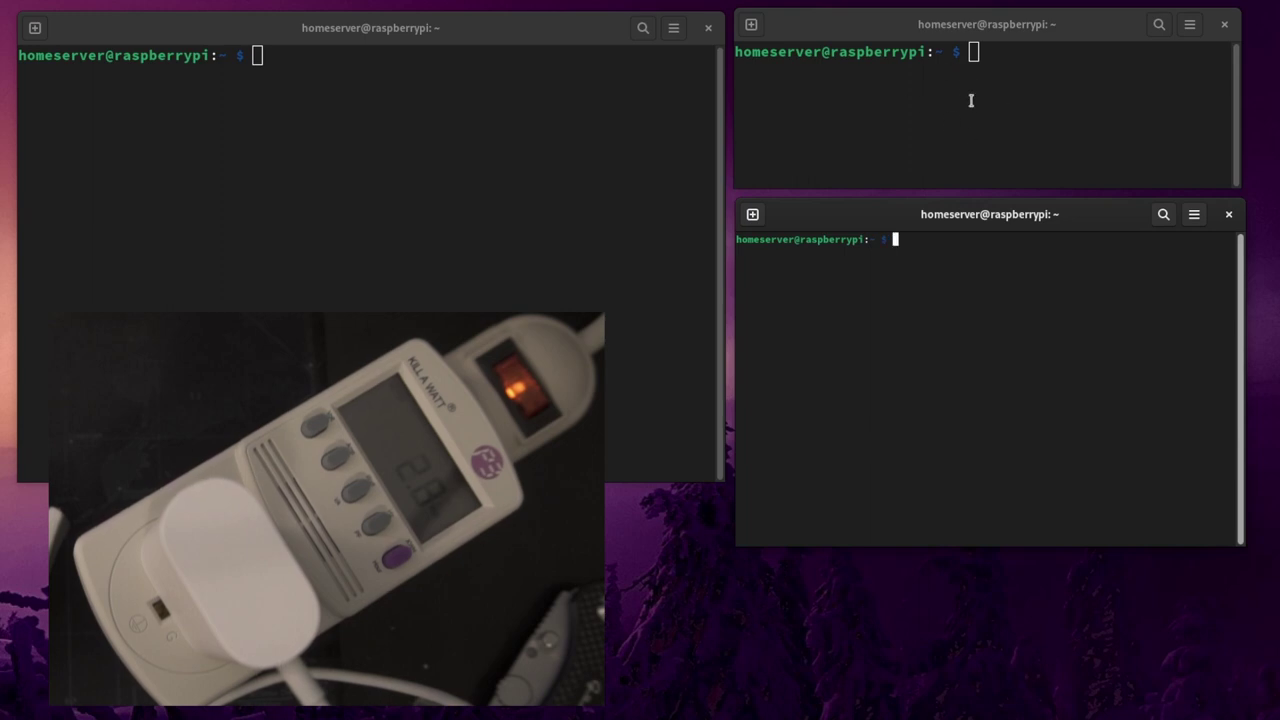
click(323, 103)
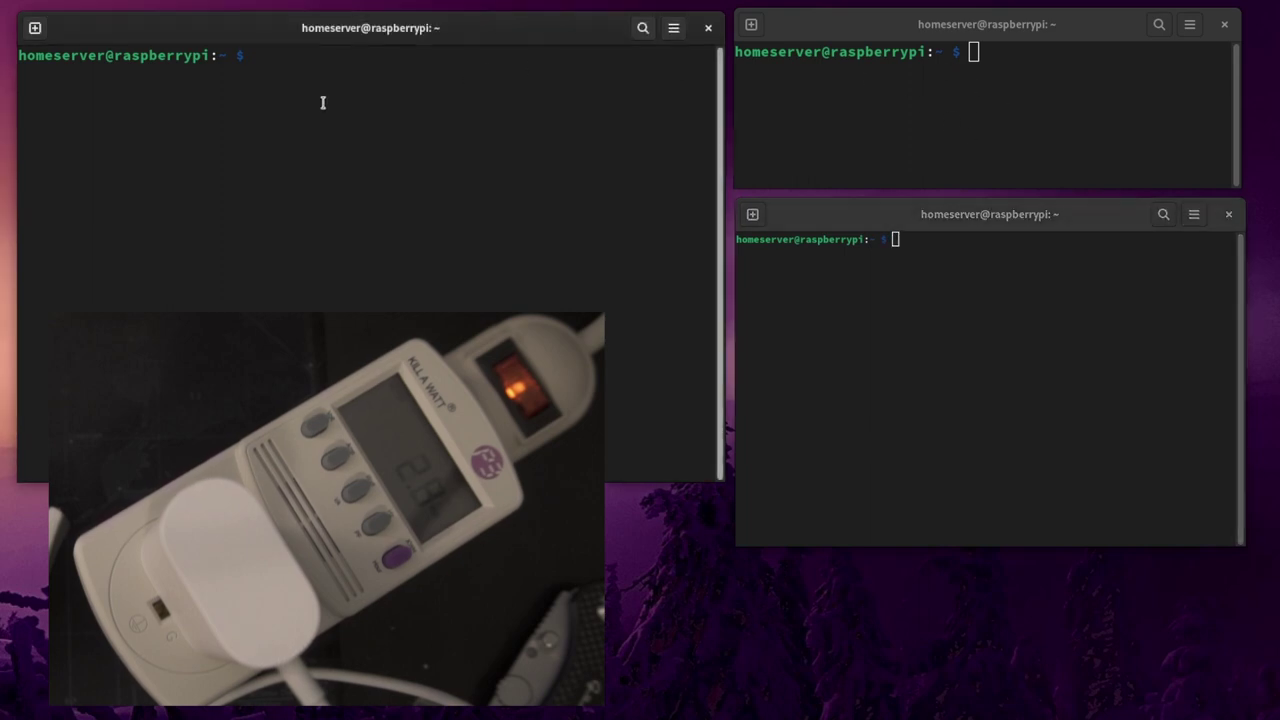
click(946, 374)
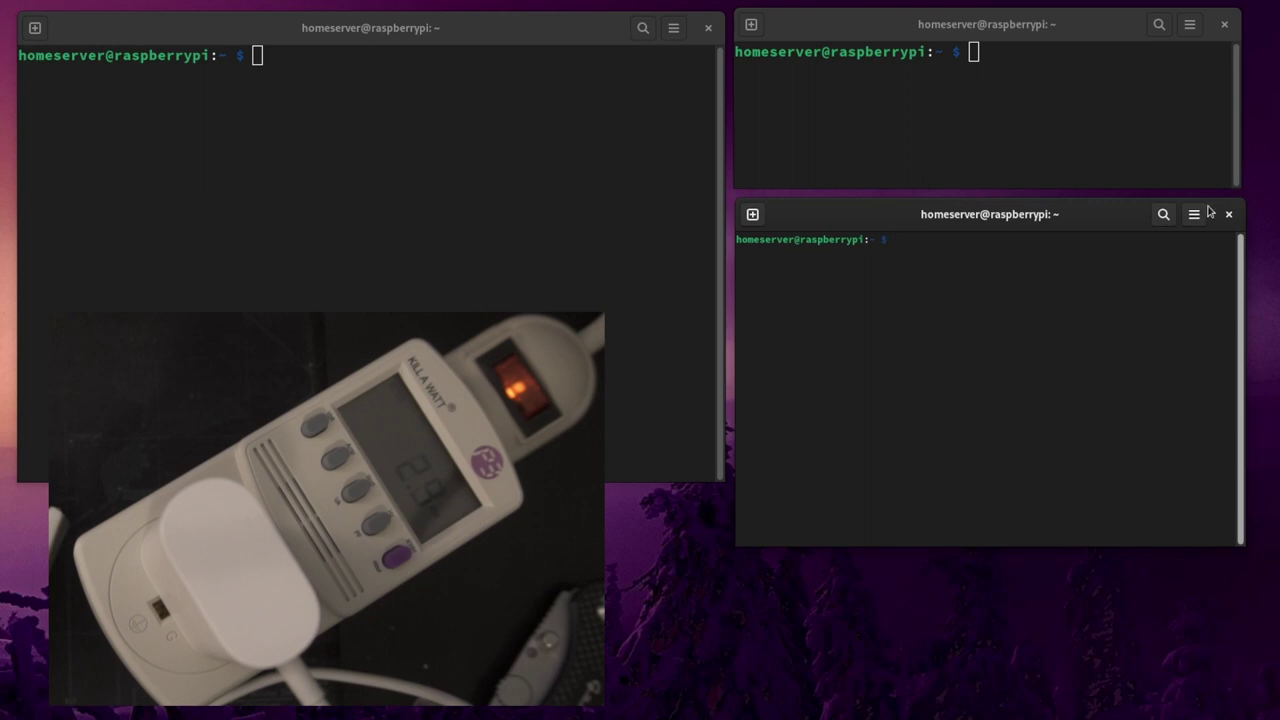
click(1195, 215)
click(1202, 264)
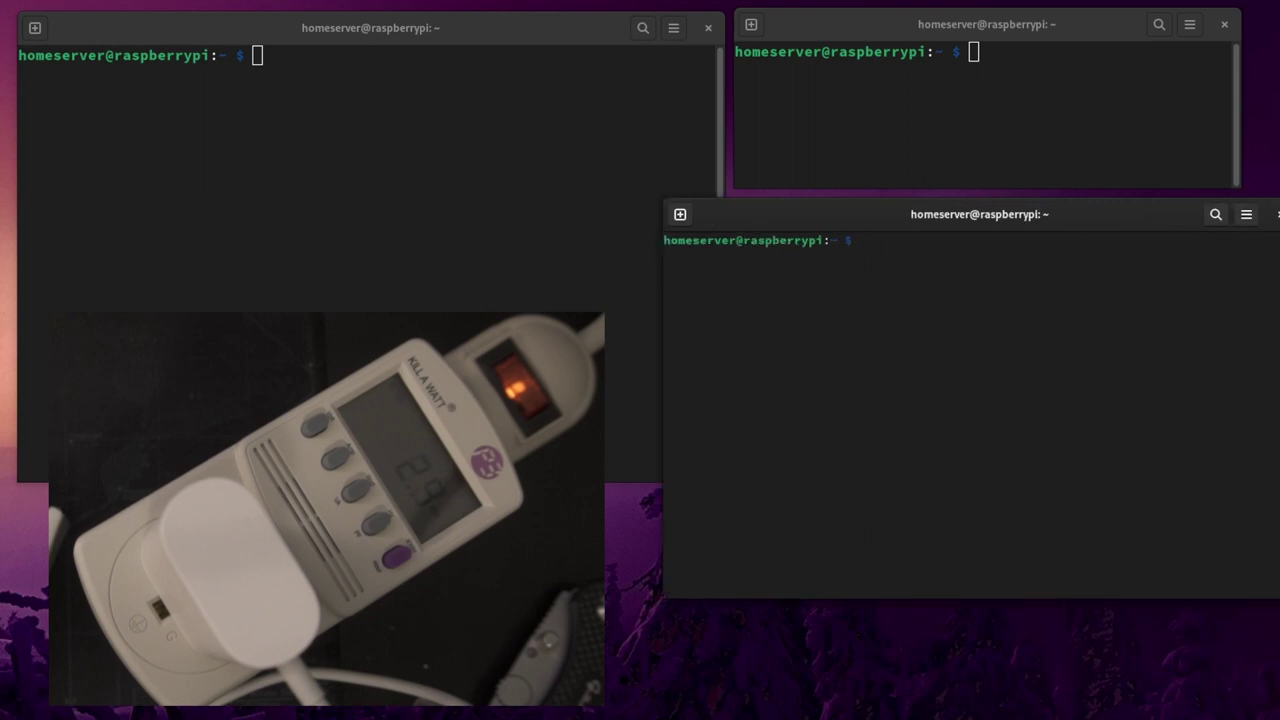
click(1246, 214)
click(1259, 265)
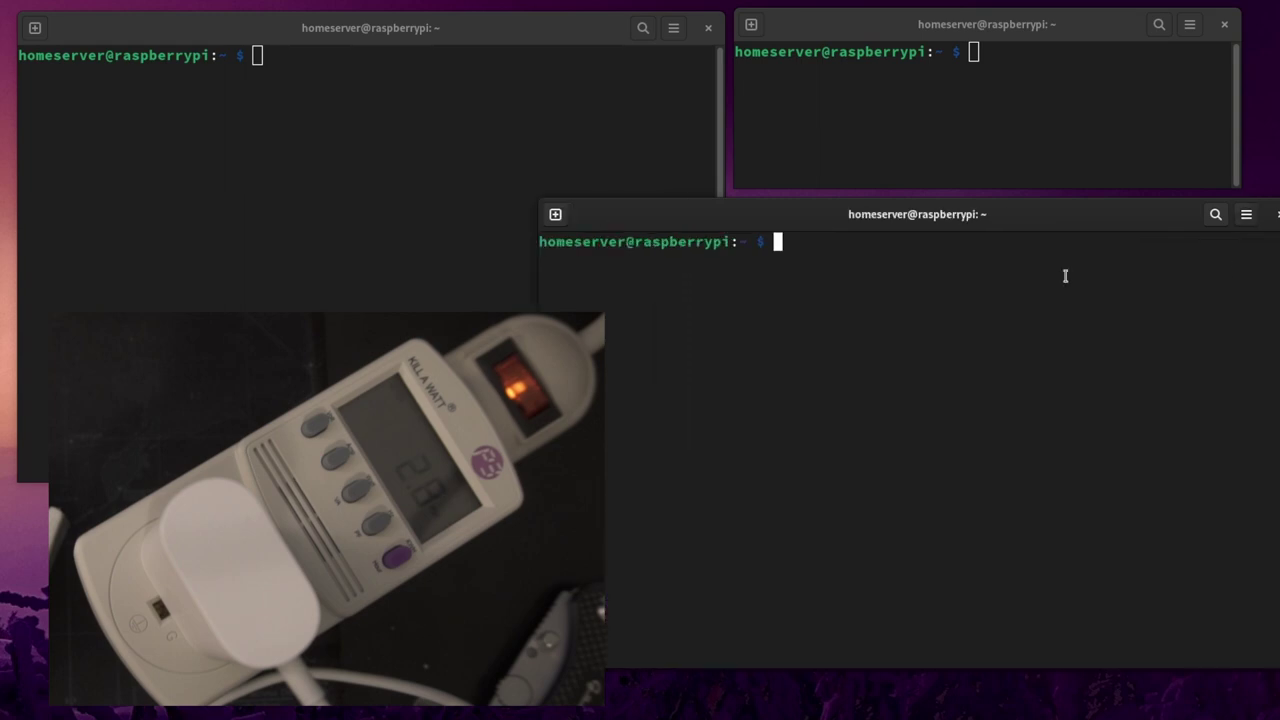
drag(541, 298, 732, 325)
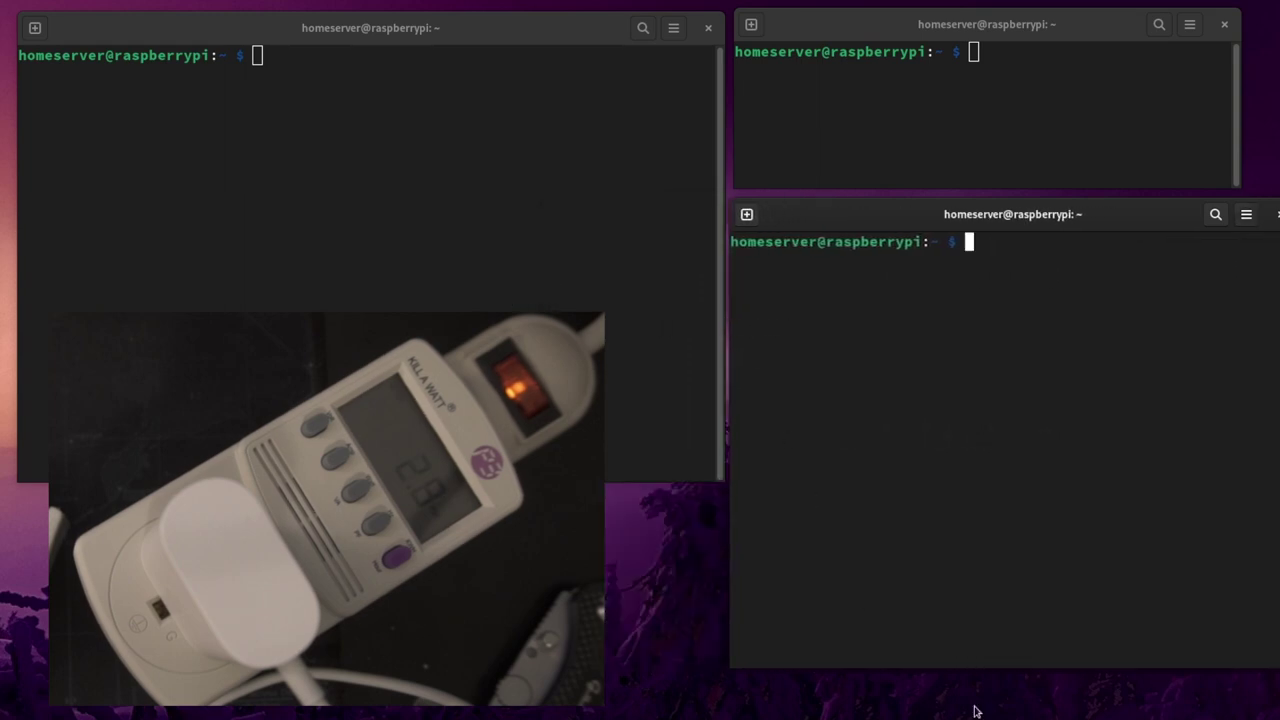
drag(963, 666, 973, 486)
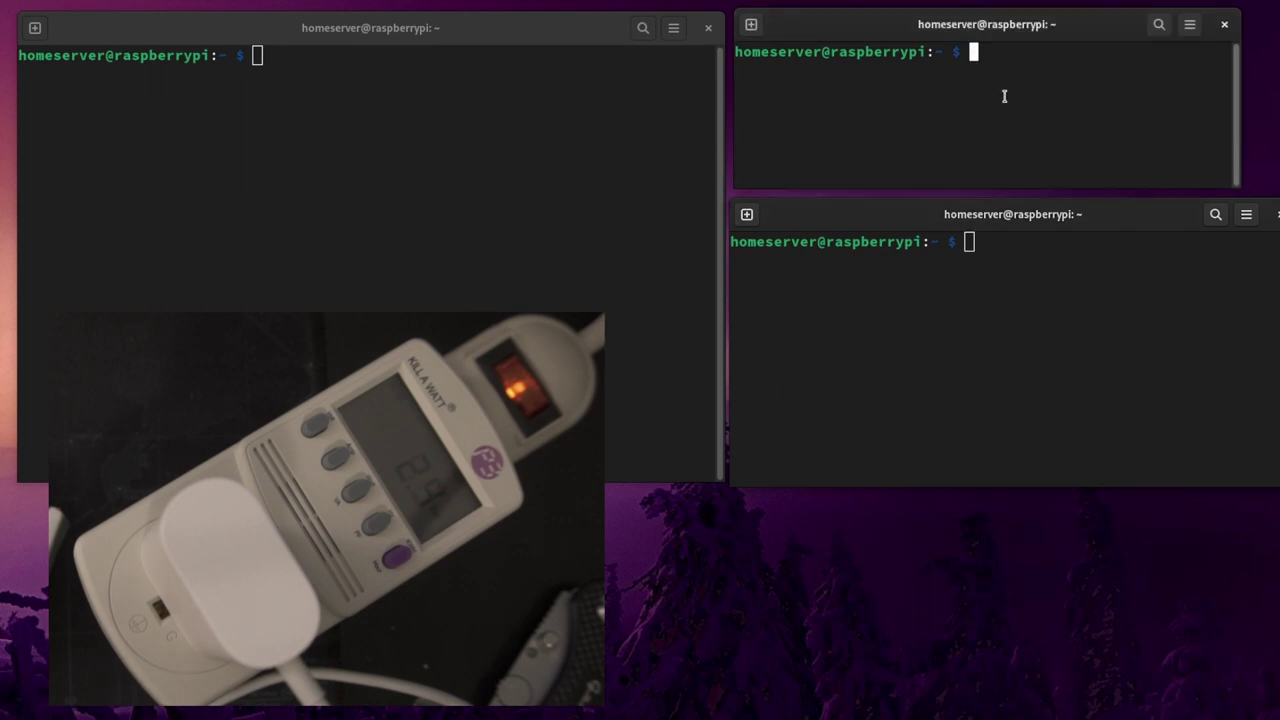
- Monitor the ARM clock with "watch -n 1 vcgencmd measure_clock arm" in the smallest terminal window and highlight the frequency value
key(super+Down)
text(clear)
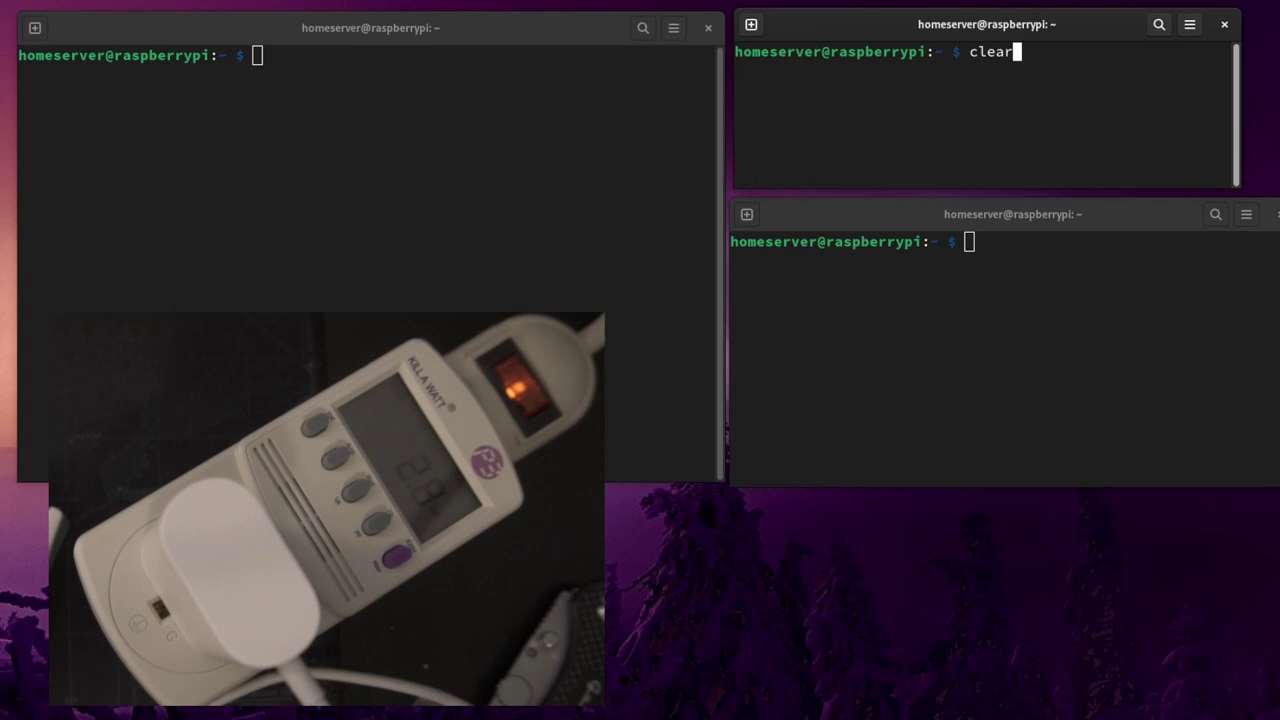
key(Up)
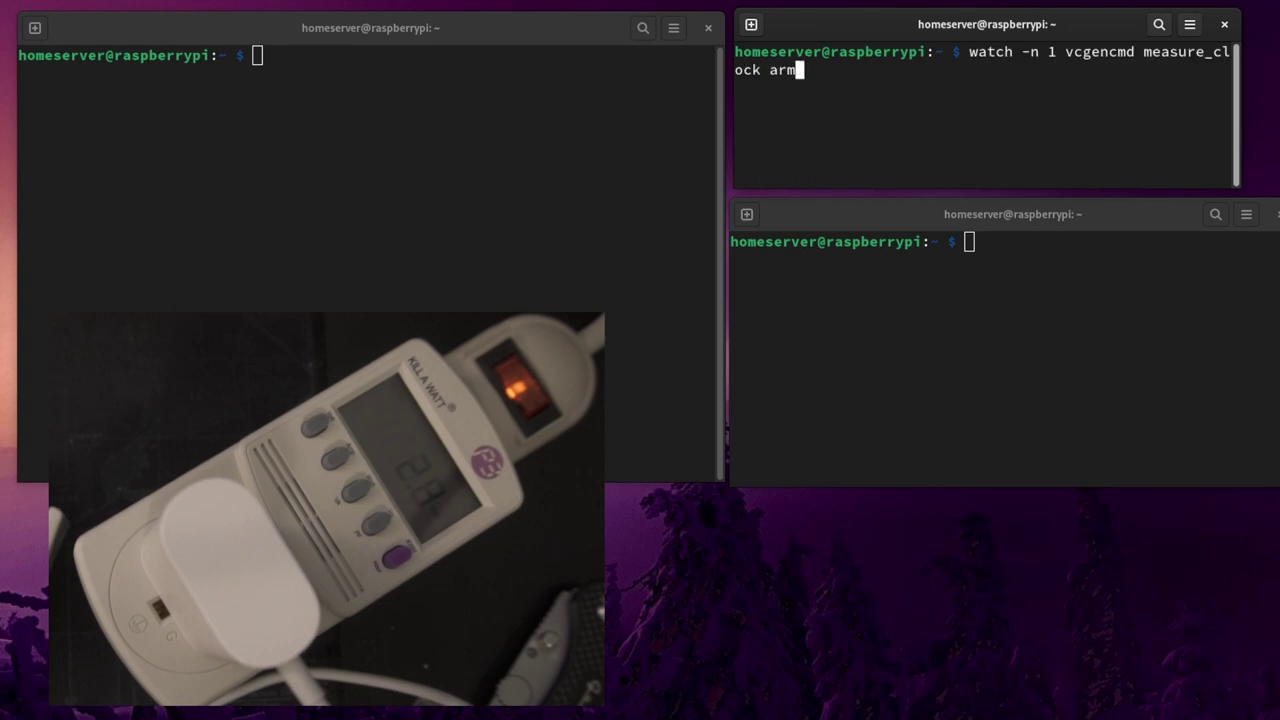
key(Return)
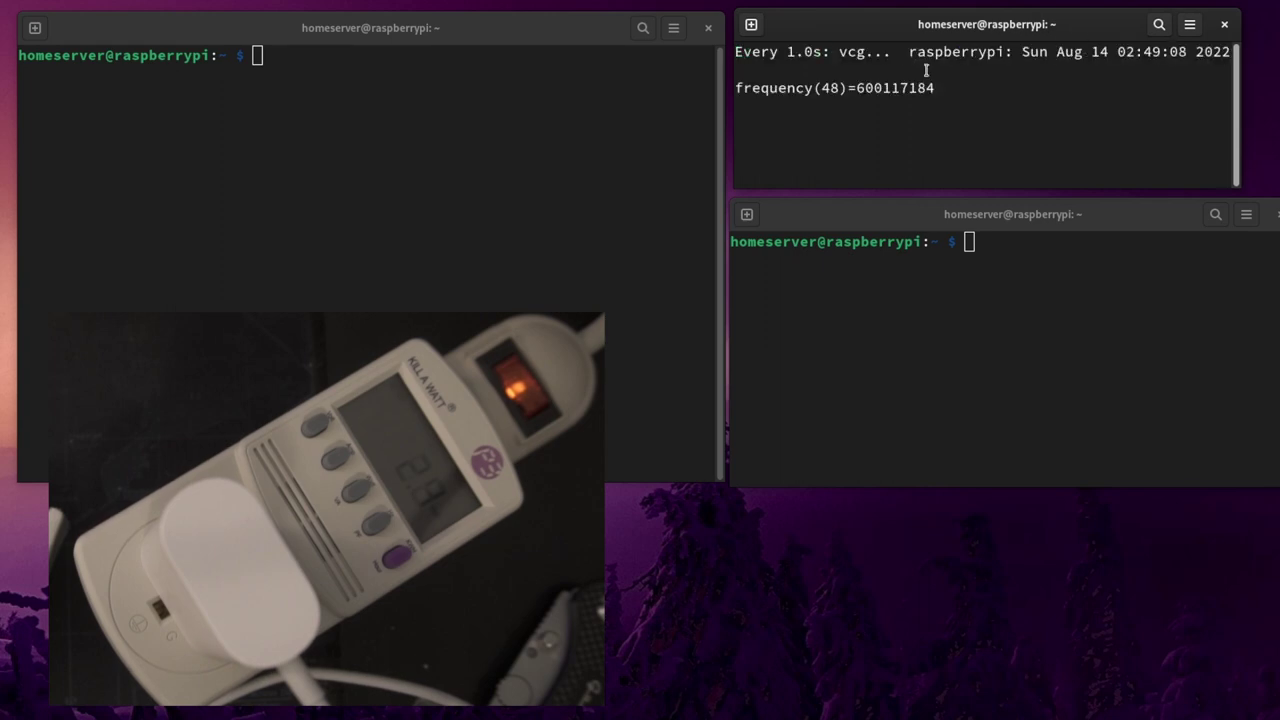
drag(858, 84, 938, 106)
drag(857, 86, 920, 88)
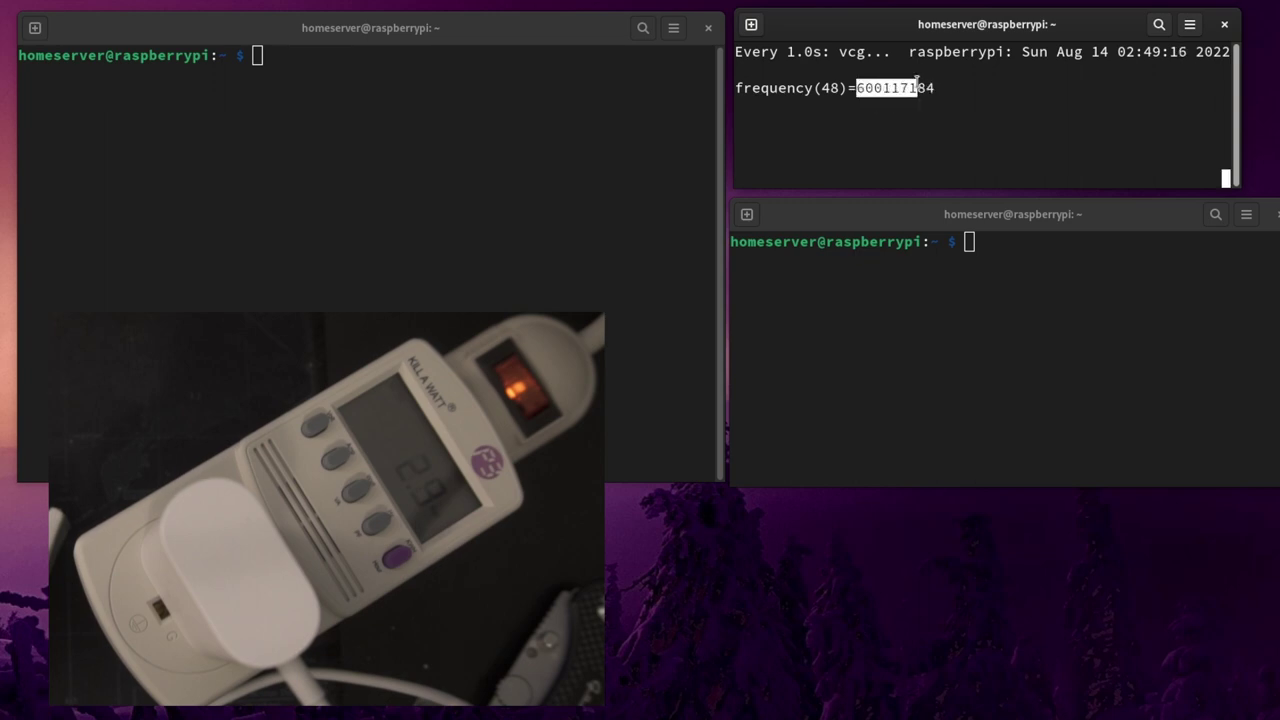
- Clear the large terminal and start htop in it
click(857, 357)
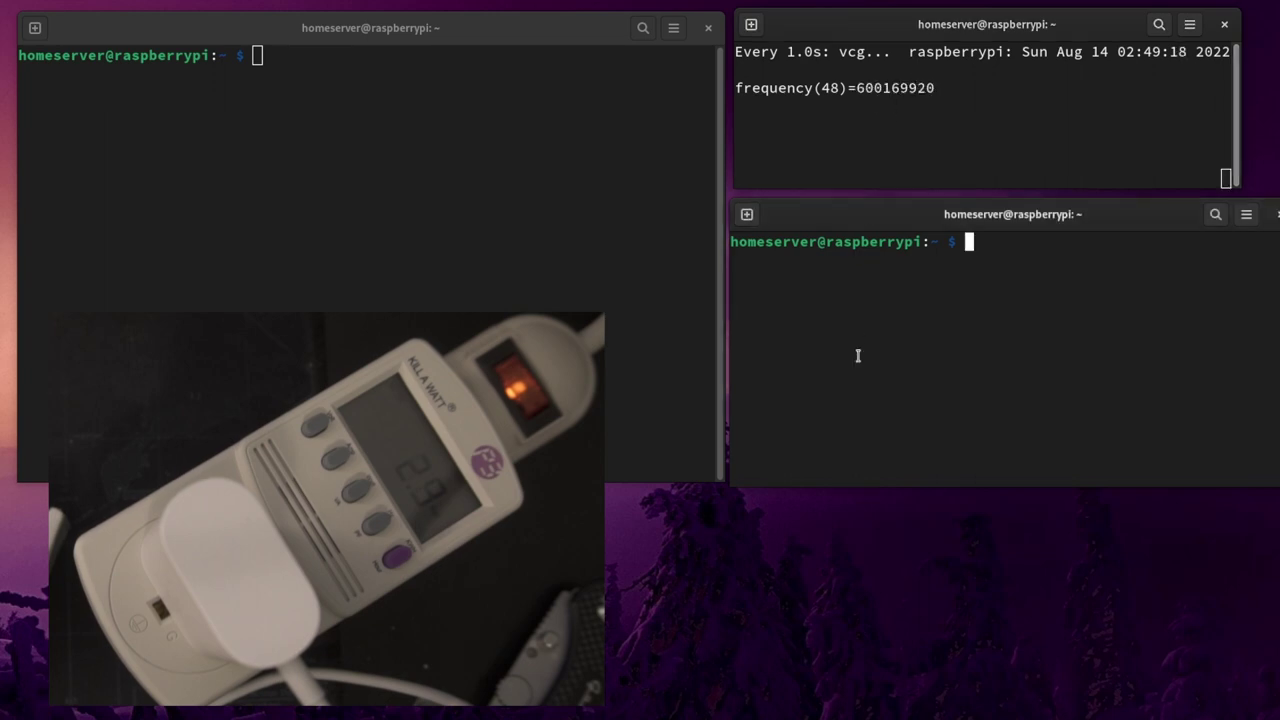
click(531, 216)
text(clear)
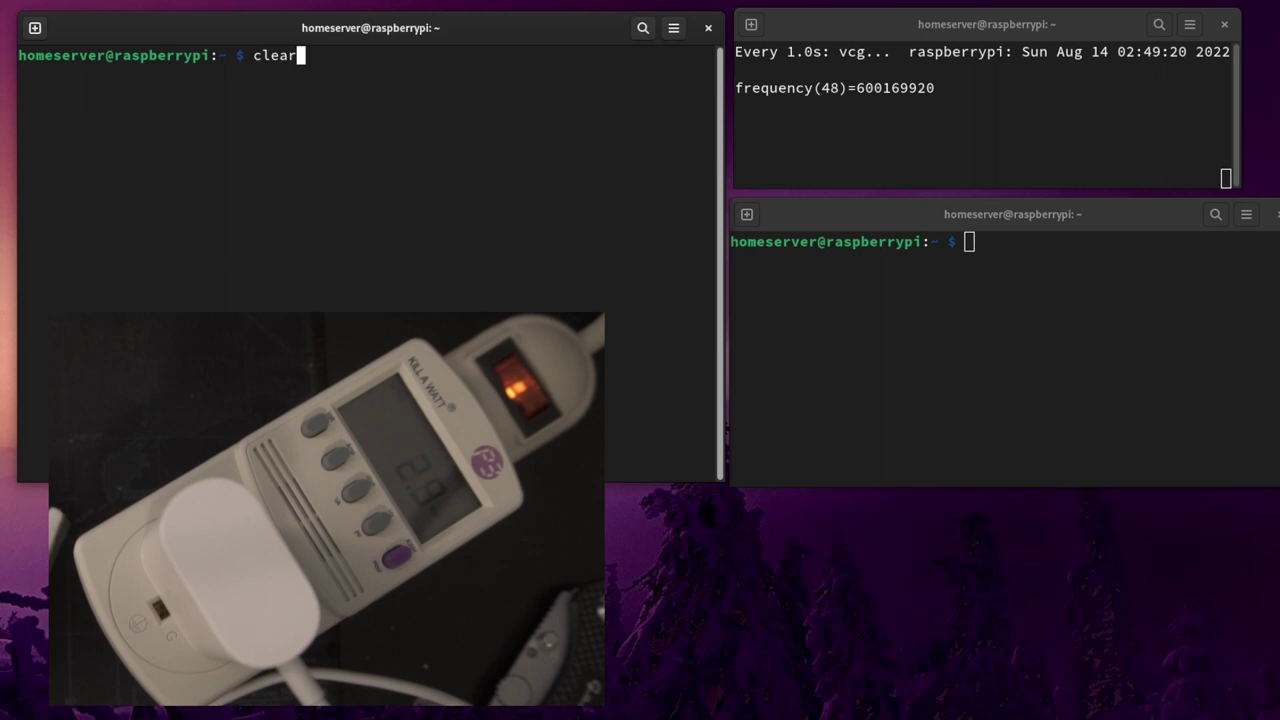
key(Return)
text(htop)
key(Return)
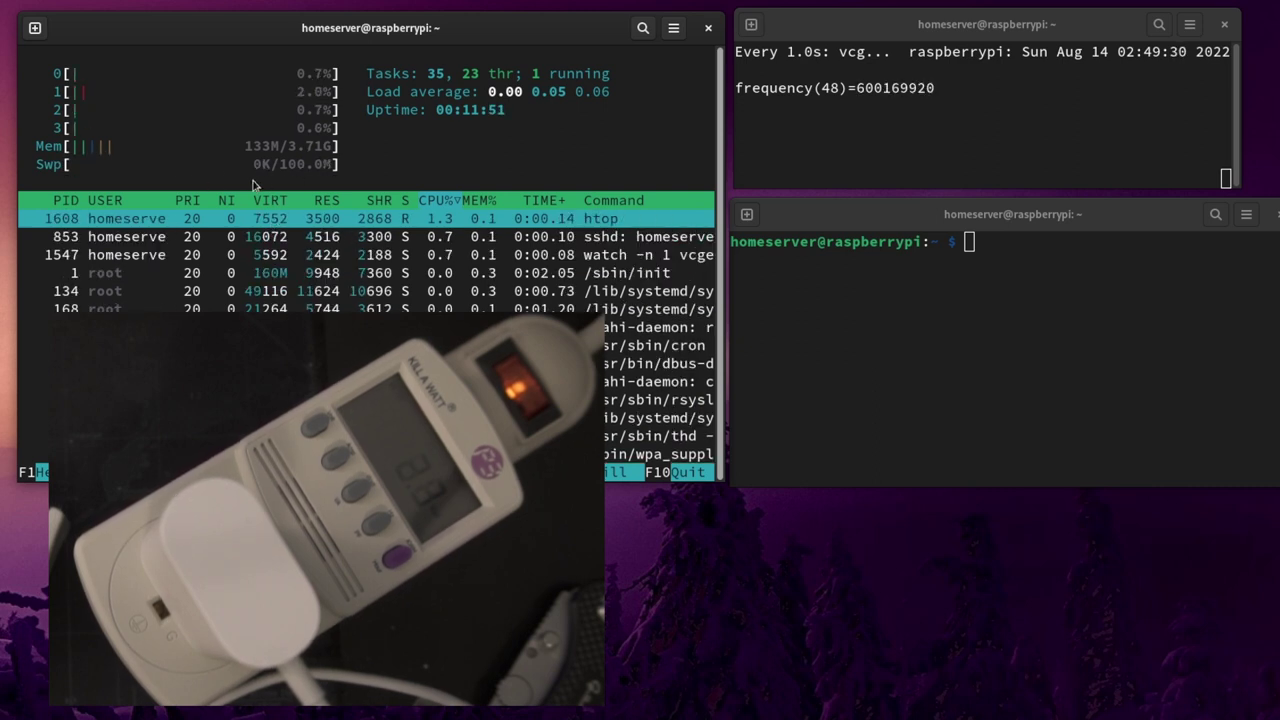
- Run neofetch in the remaining idle terminal and examine the operating system, host model and total memory
click(975, 358)
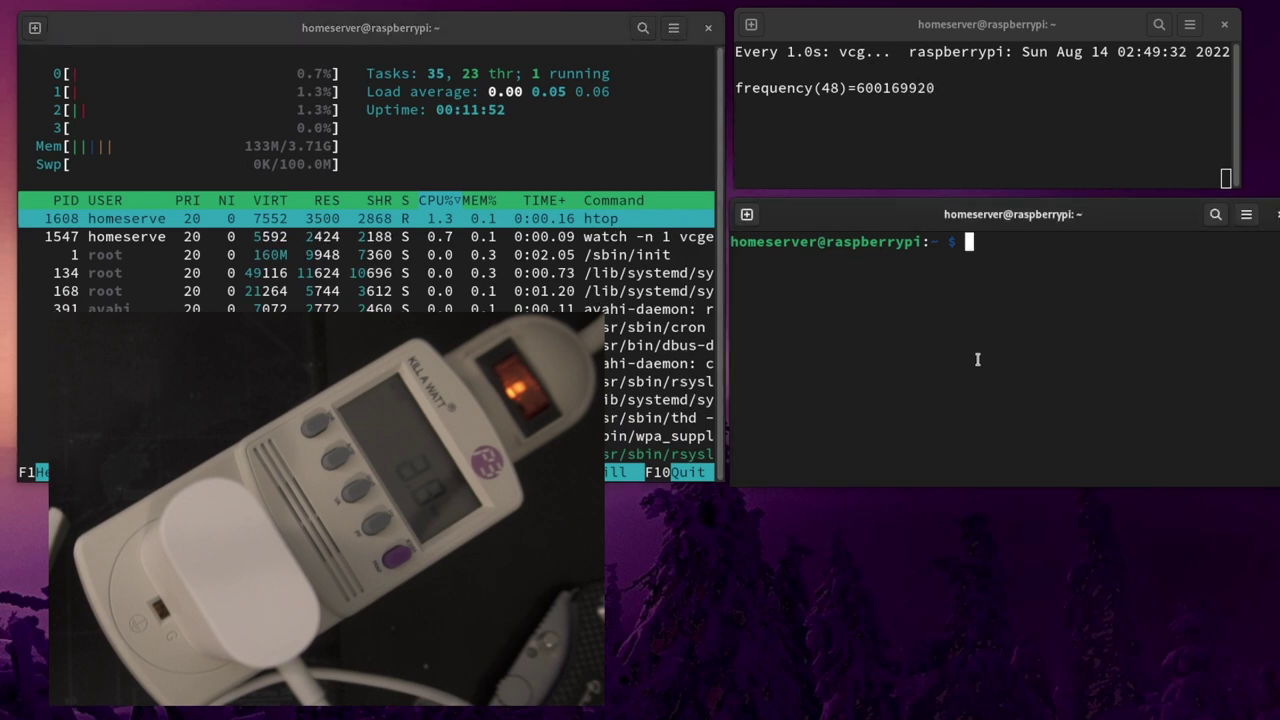
text(neo)
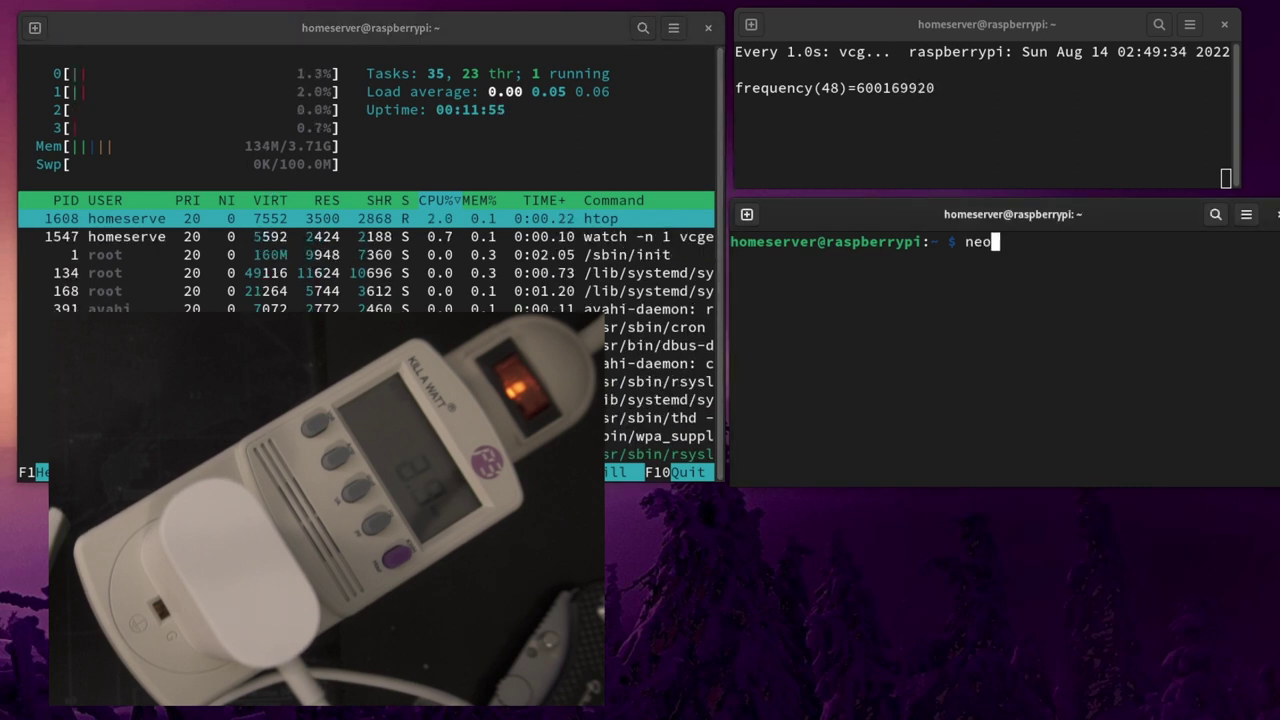
text(fetch)
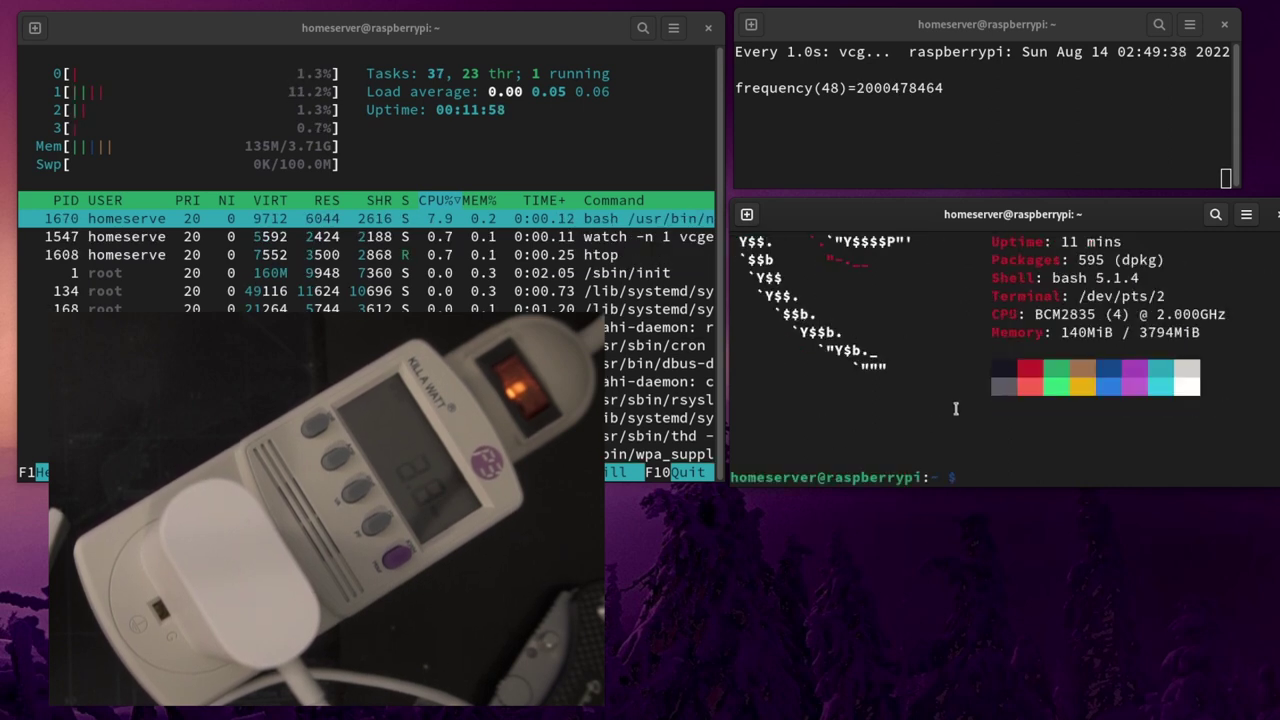
scroll(956, 412, up, 3)
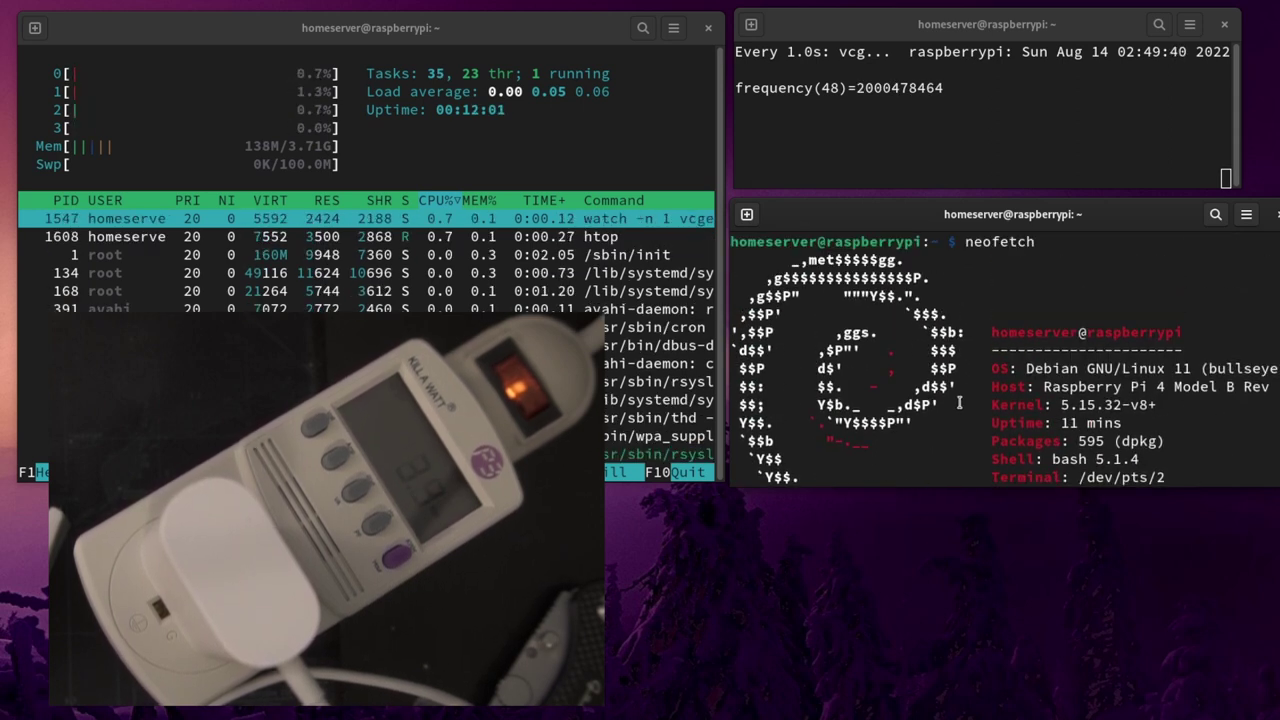
scroll(967, 384, down, 1)
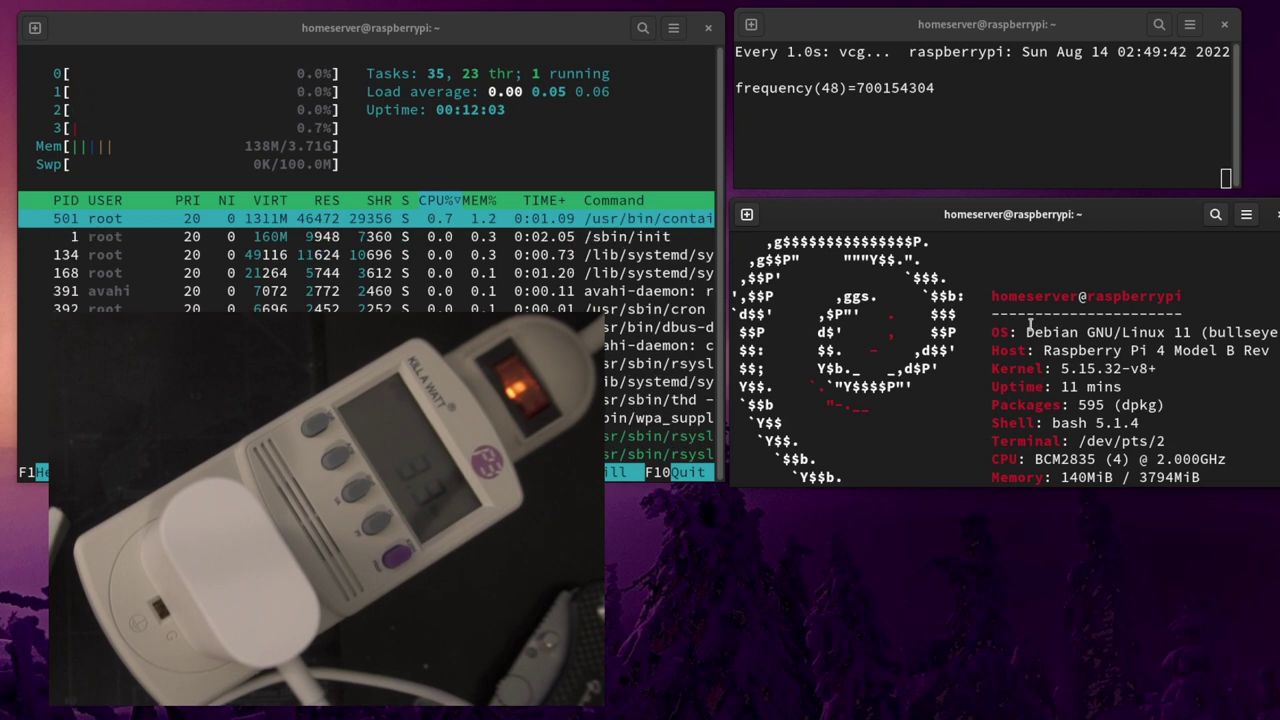
drag(1025, 332, 1250, 350)
scroll(1211, 405, down, 1)
scroll(1209, 403, down, 1)
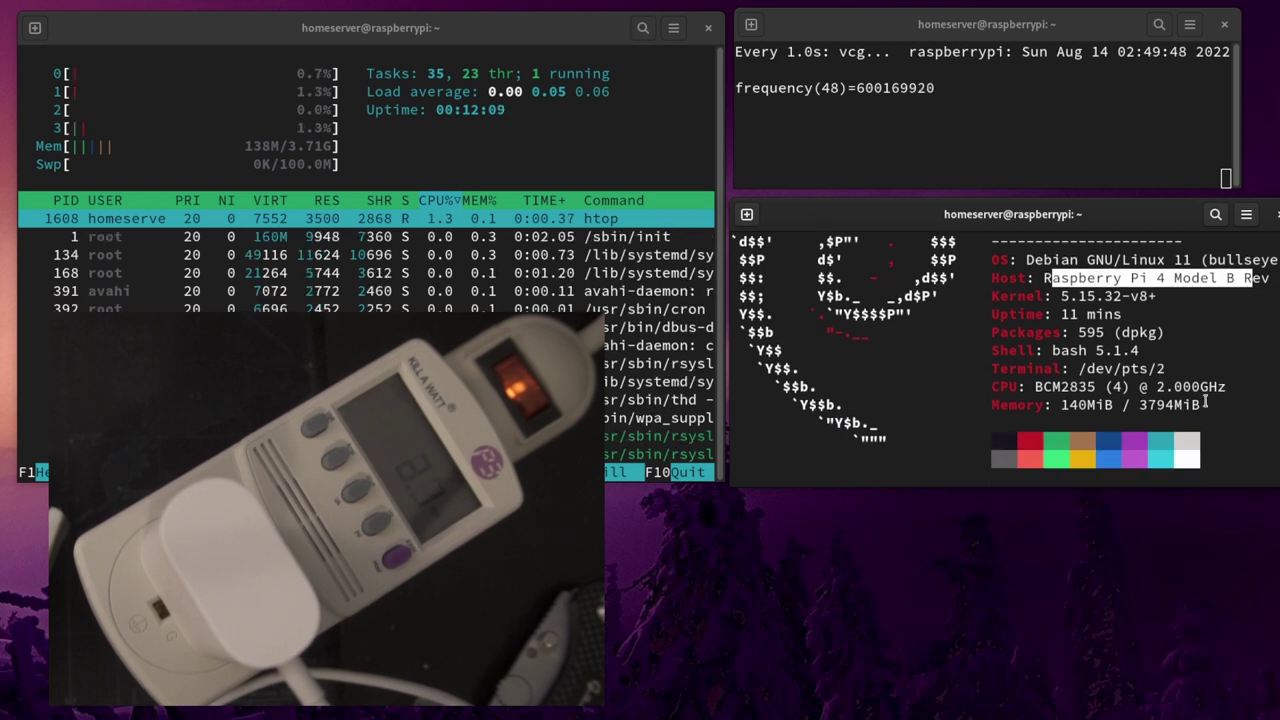
drag(1138, 405, 1157, 430)
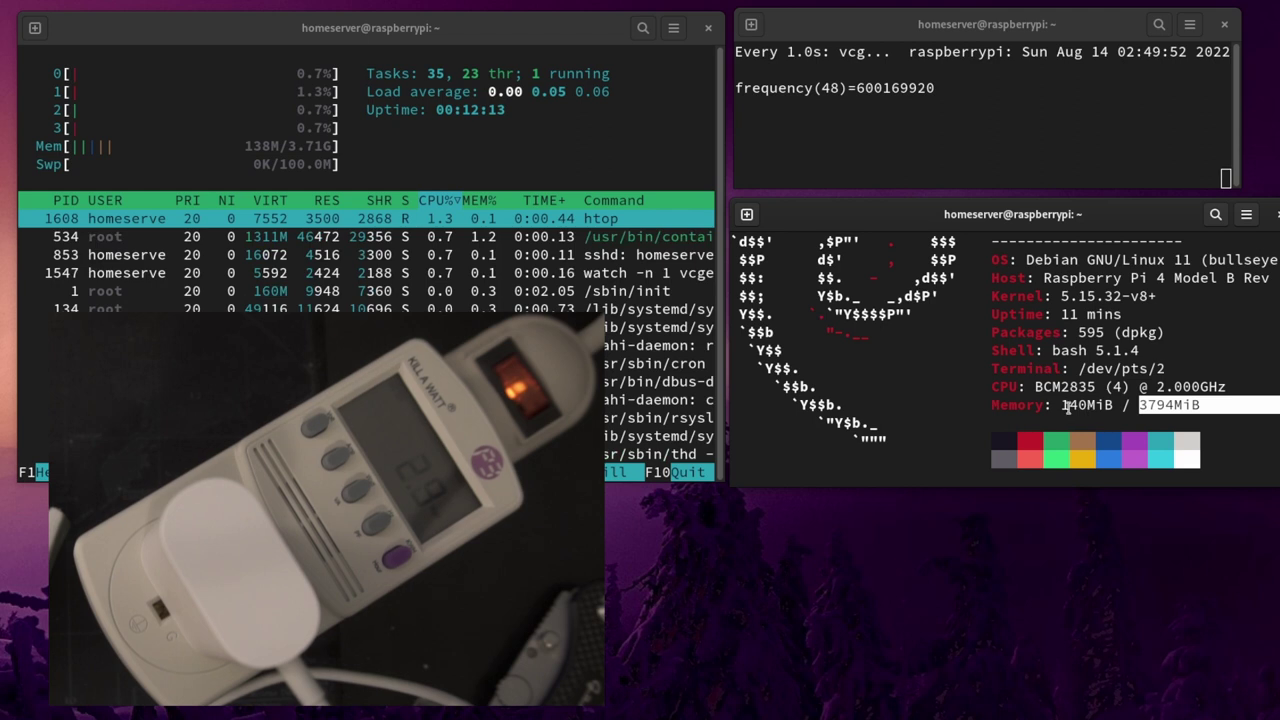
scroll(1060, 395, down, 2)
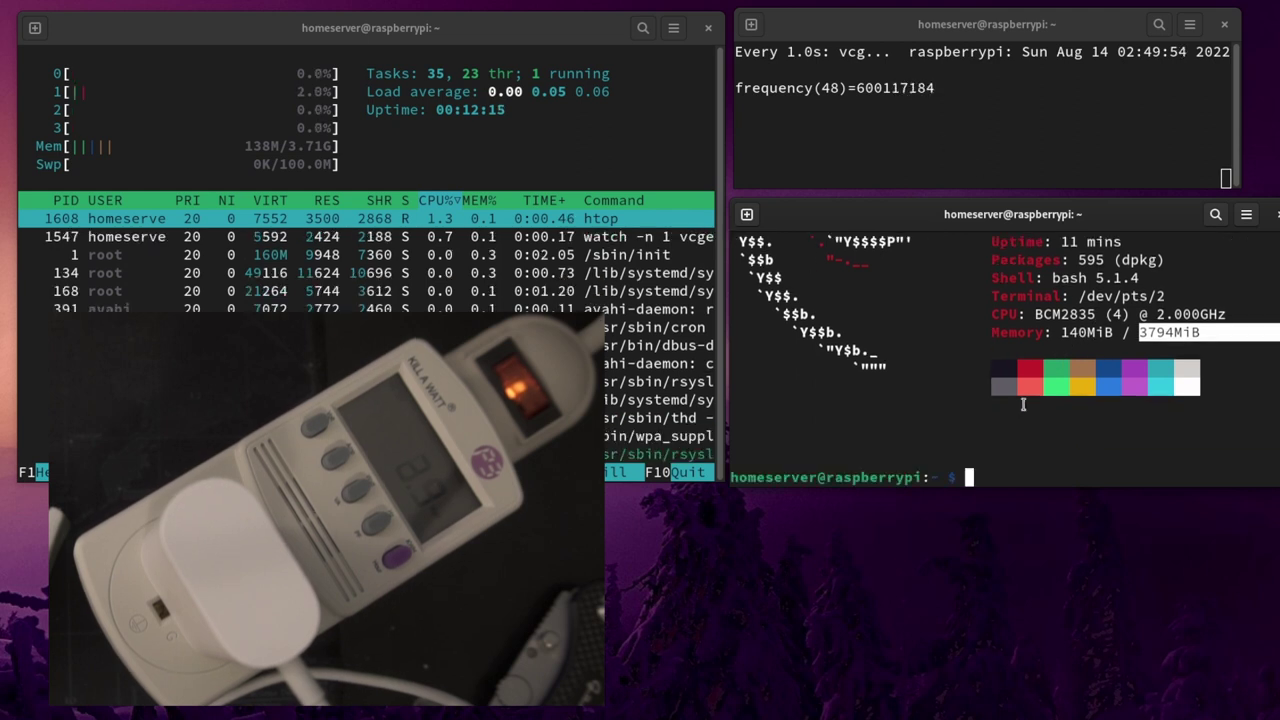
- Clear the neofetch output and list the contents of the home directory
text(clear)
key(Return)
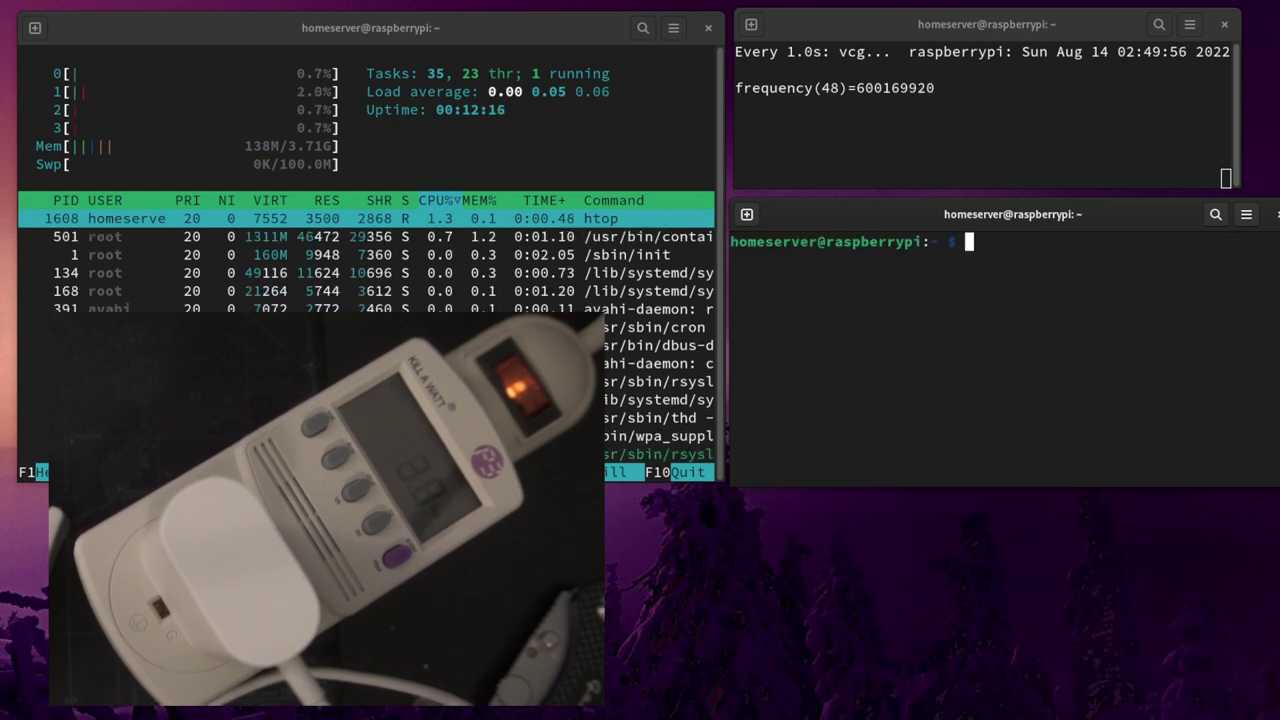
text(ls)
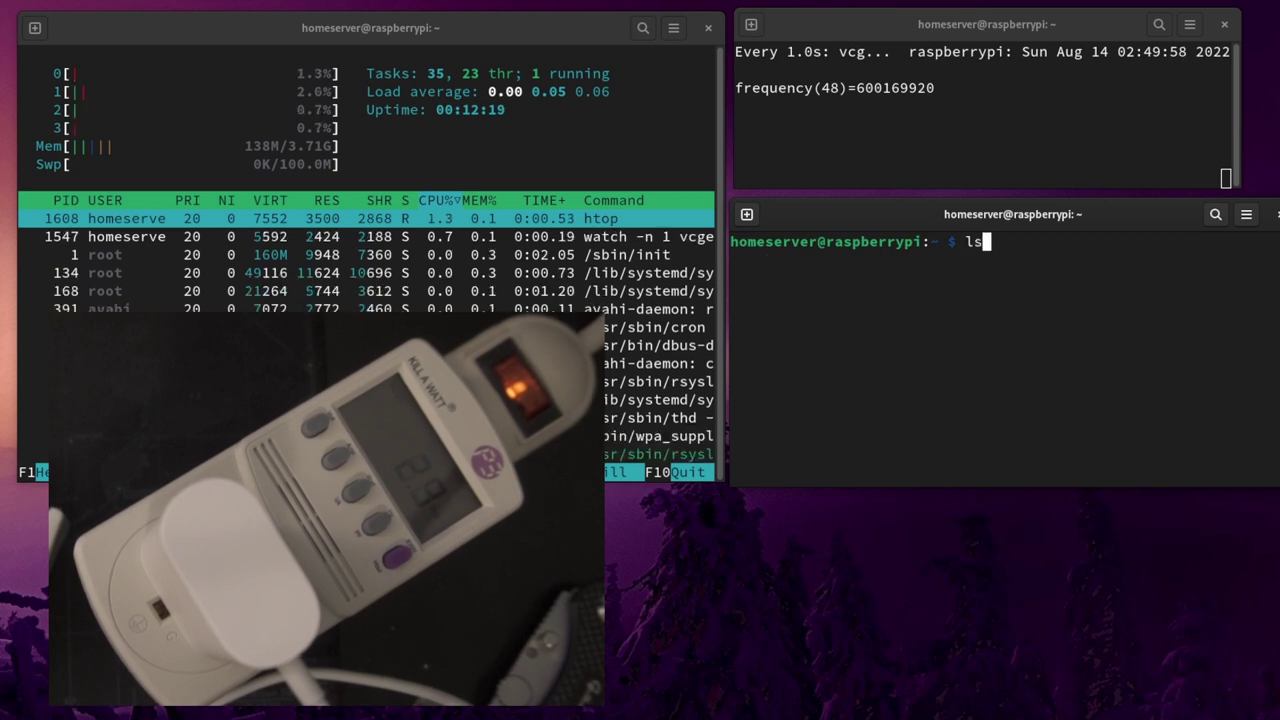
key(Return)
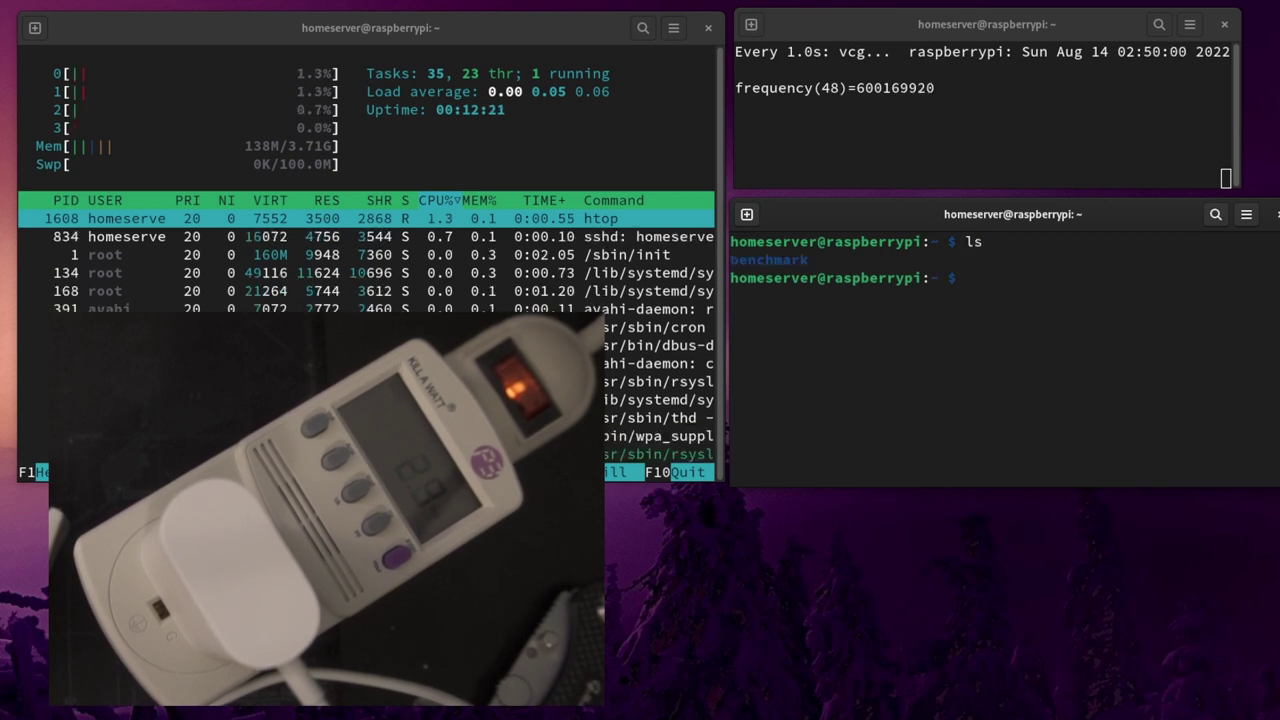
- Change into the benchmark directory
text(cd bes)
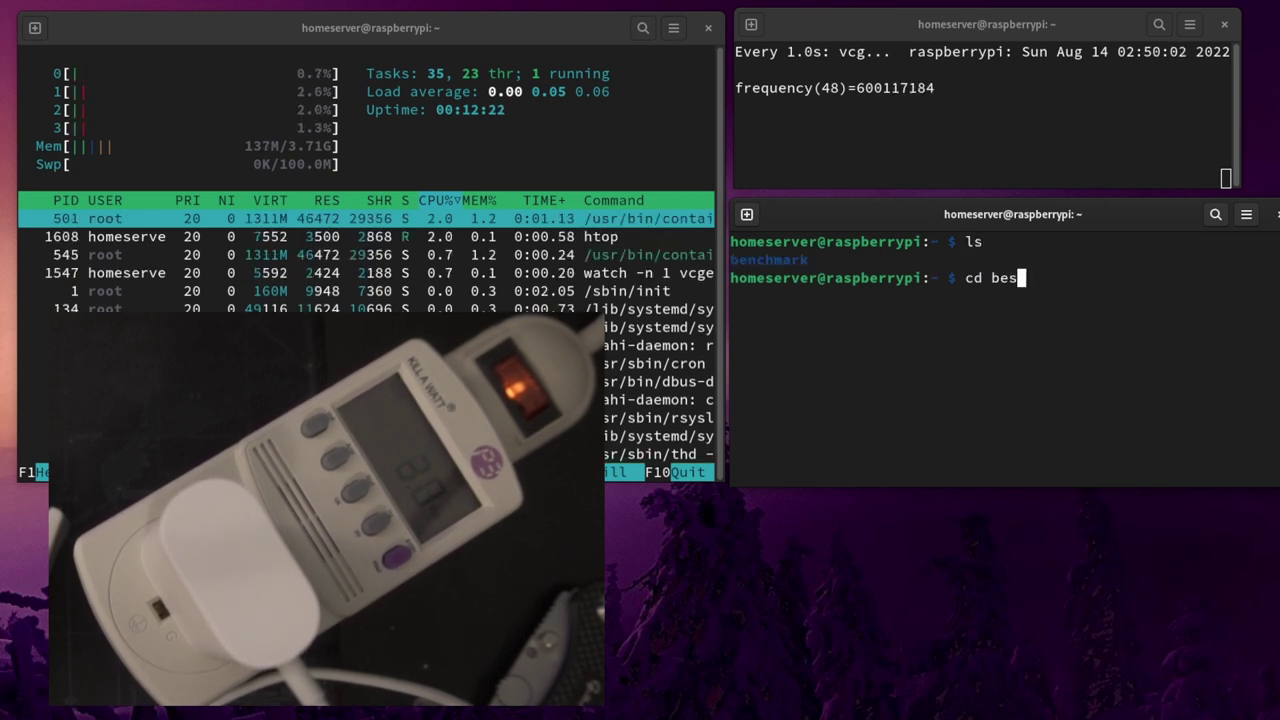
key(BackSpace)
text(ng)
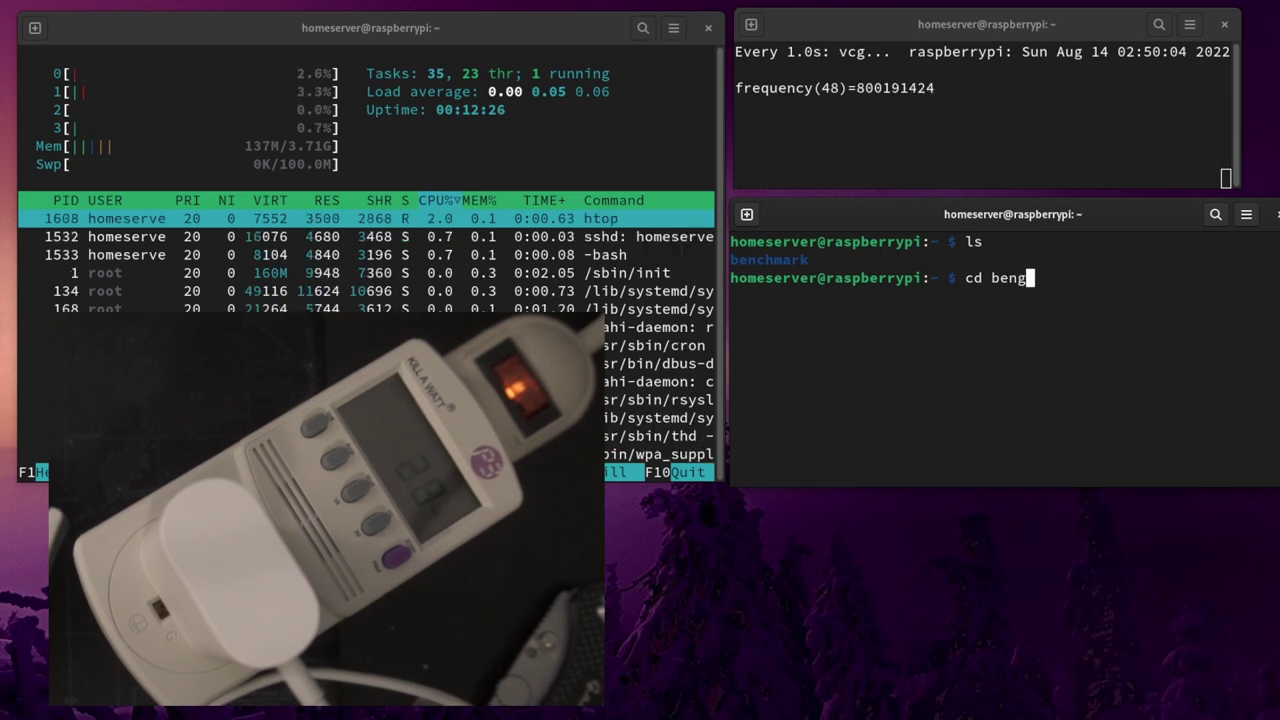
key(BackSpace)
key(BackSpace)
key(BackSpace)
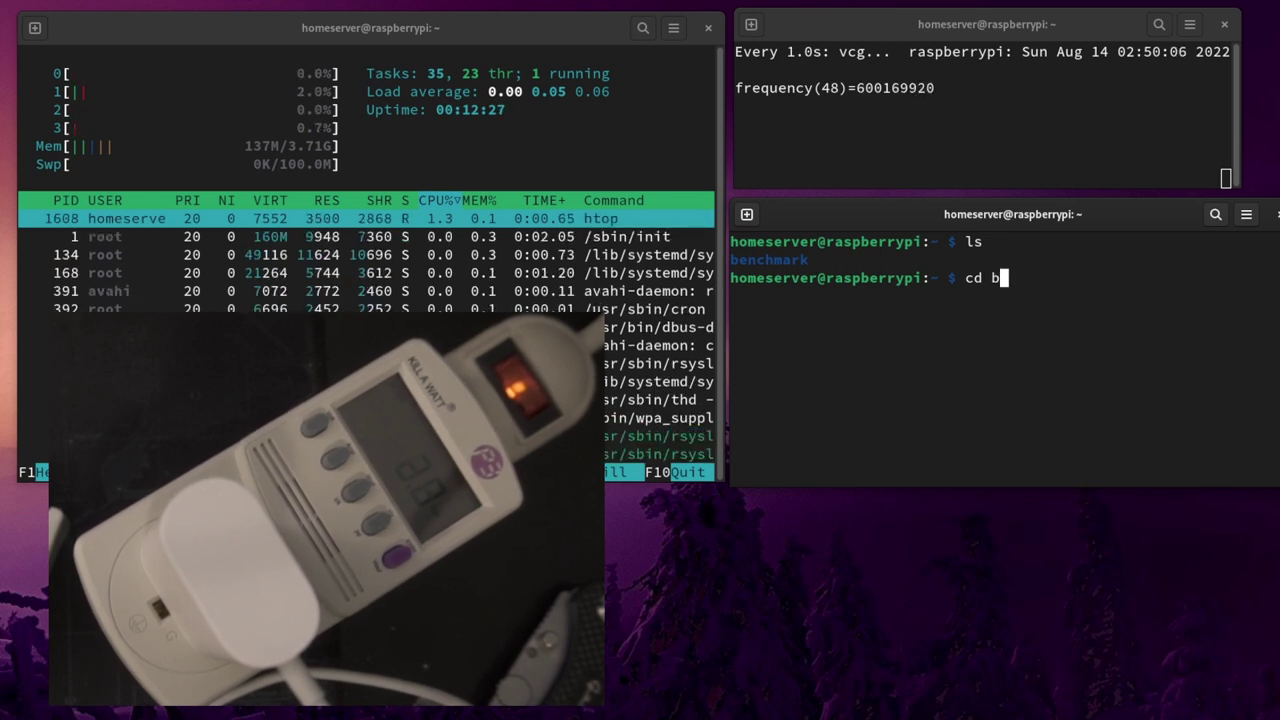
key(Tab)
key(Return)
- Clear the terminal and list the files in the benchmark directory
text(clear)
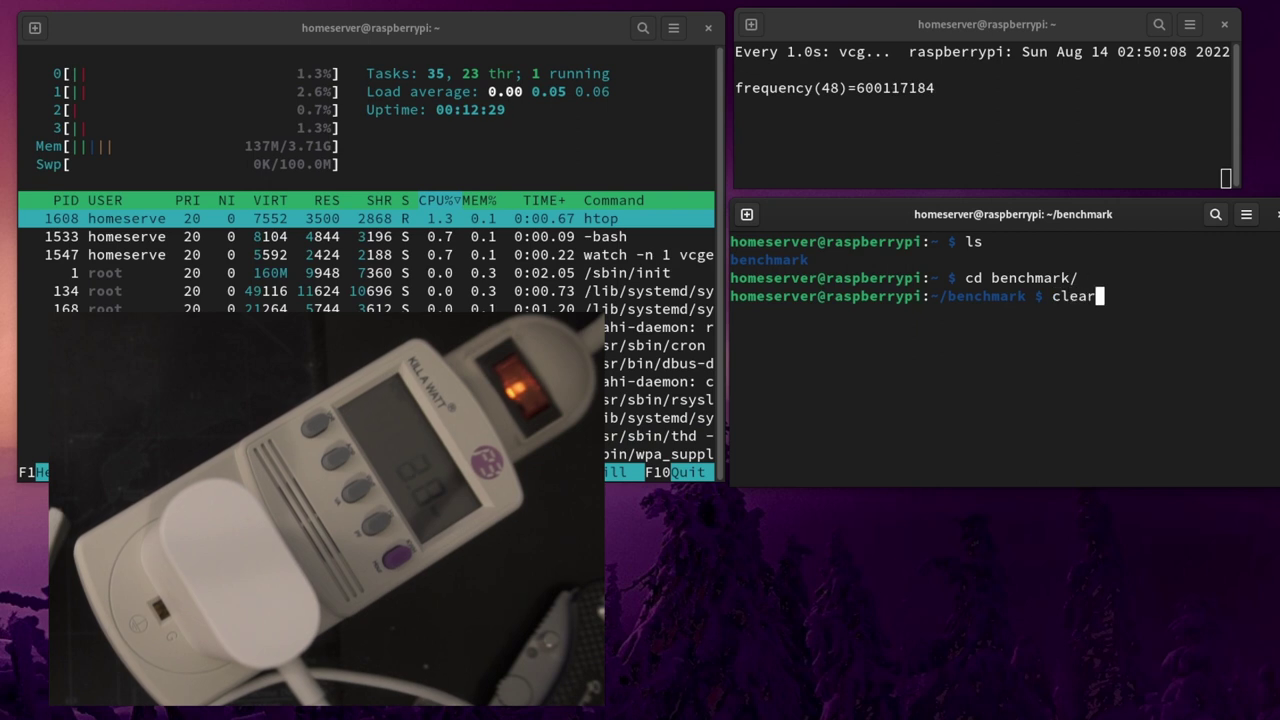
key(Return)
text(ls)
key(Return)
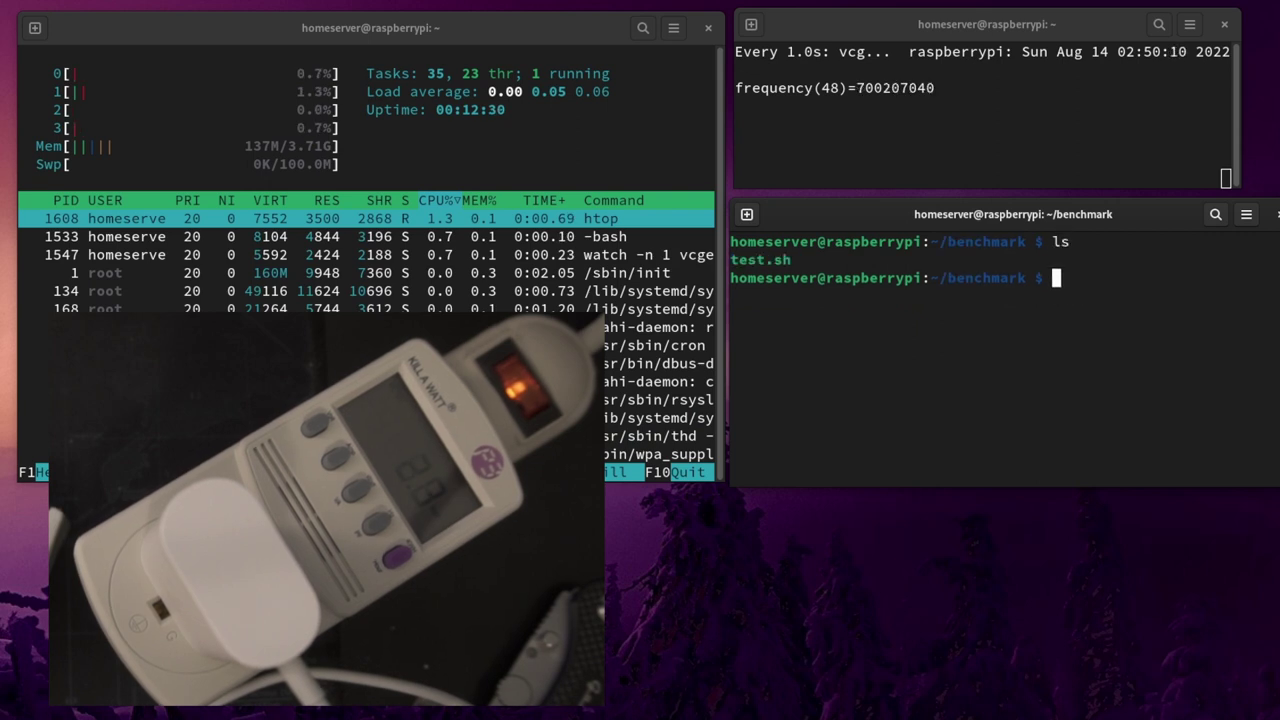
- Open test.sh in nano
text(nan)
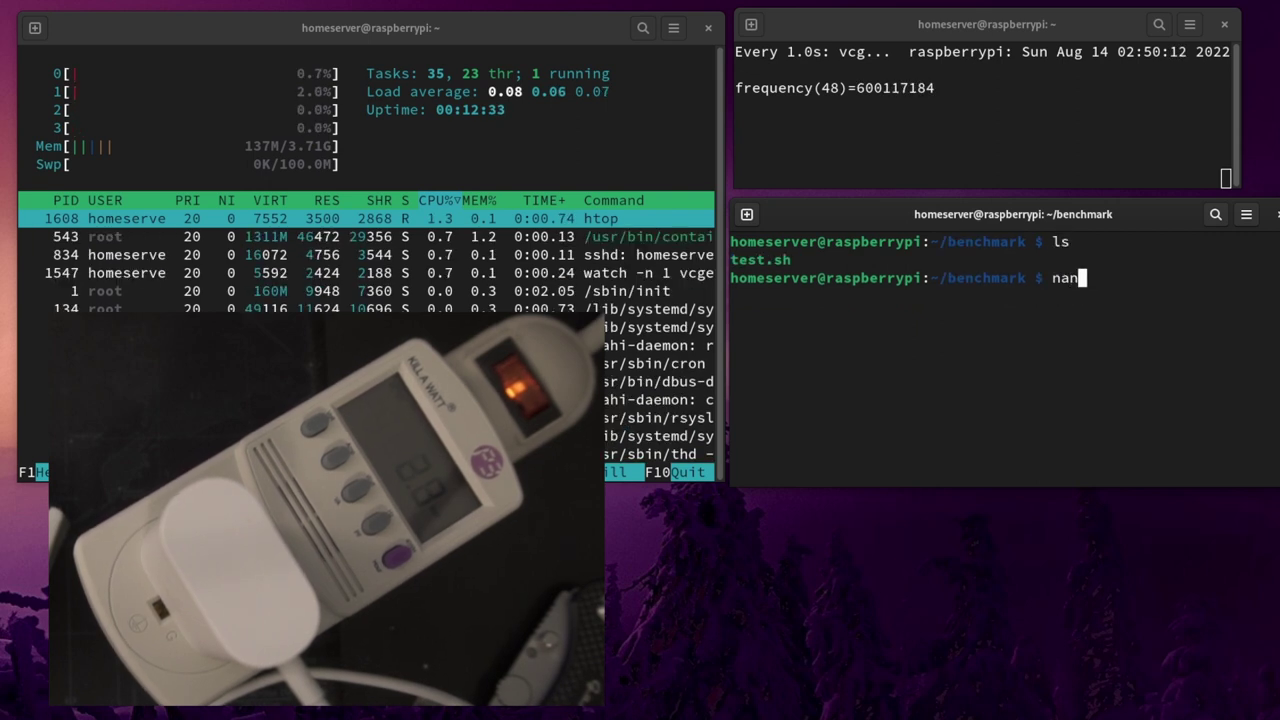
text(o te)
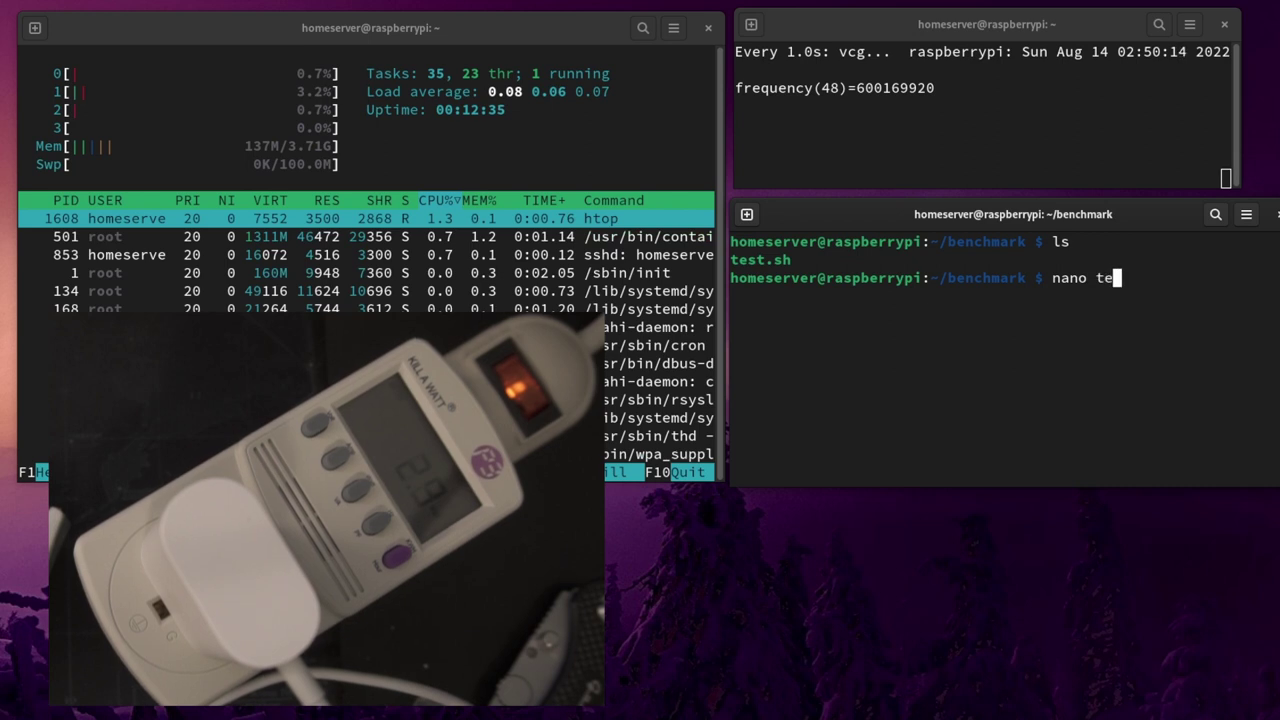
key(Tab)
key(Return)
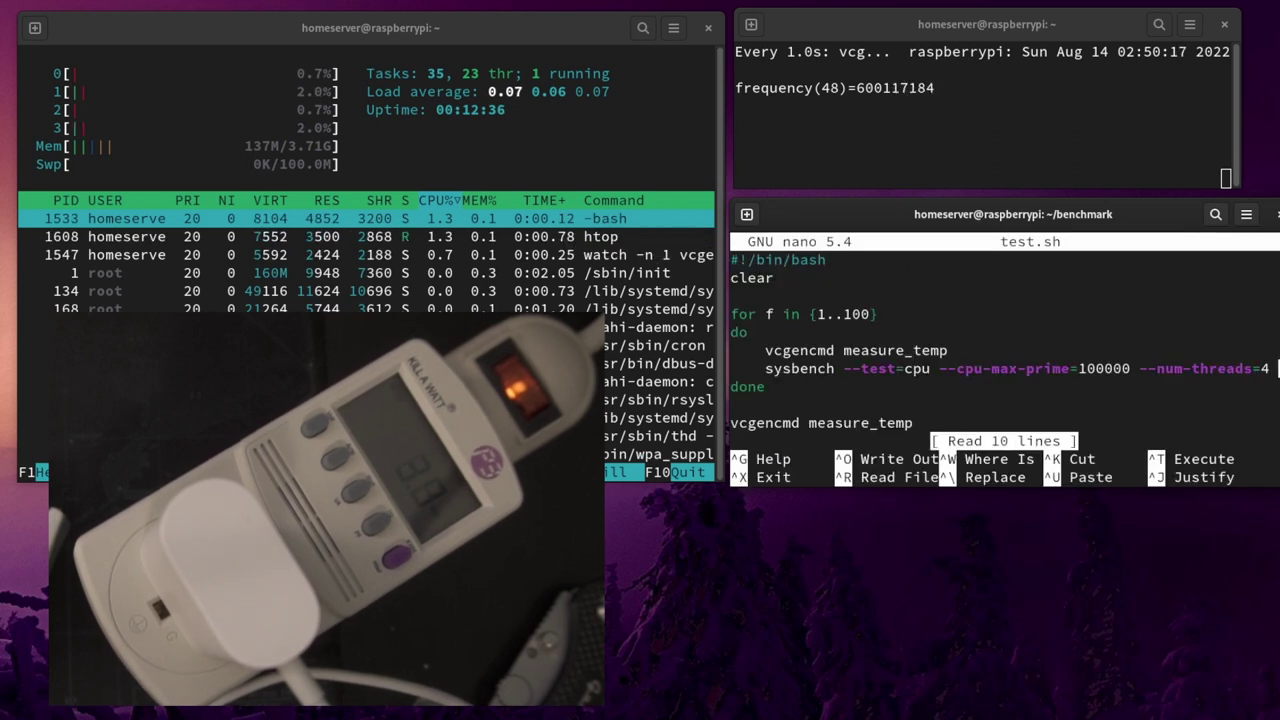
- Review the test.sh script line by line, including its for loop, temperature readings and sysbench CPU command
key(Down)
key(Down)
key(Down)
key(Down)
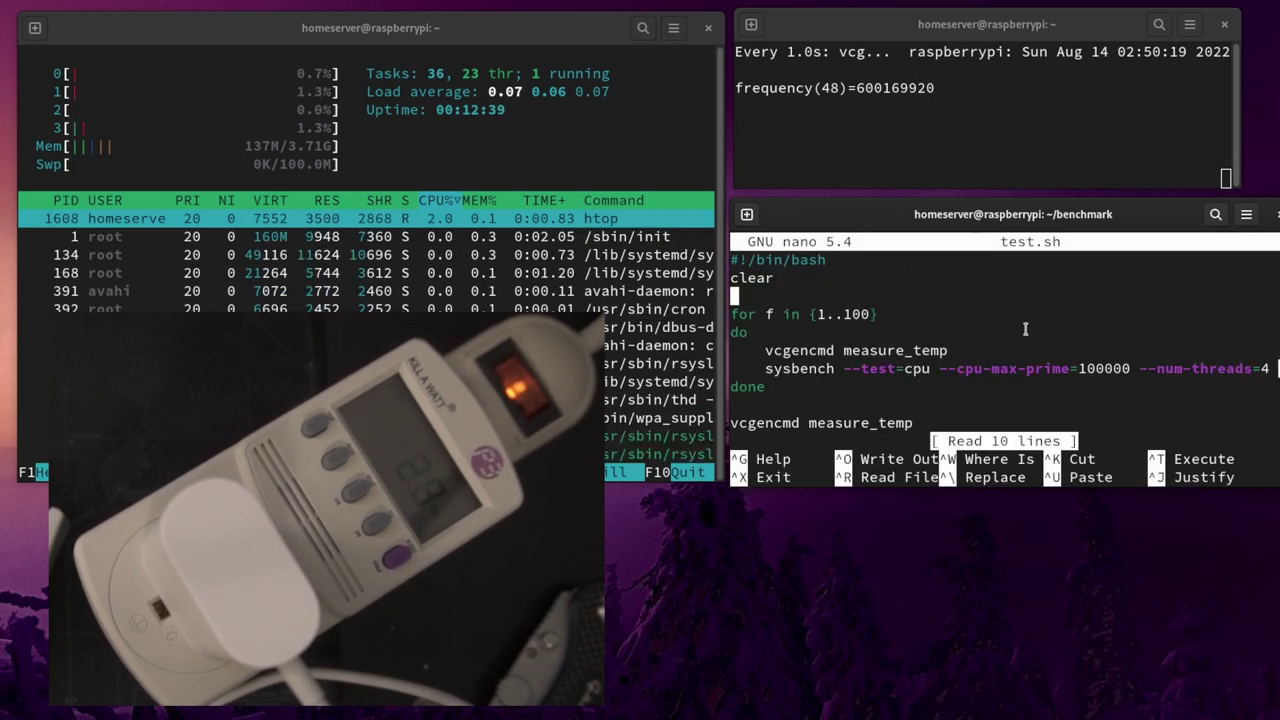
click(809, 316)
key(Down)
key(Down)
key(Down)
key(Down)
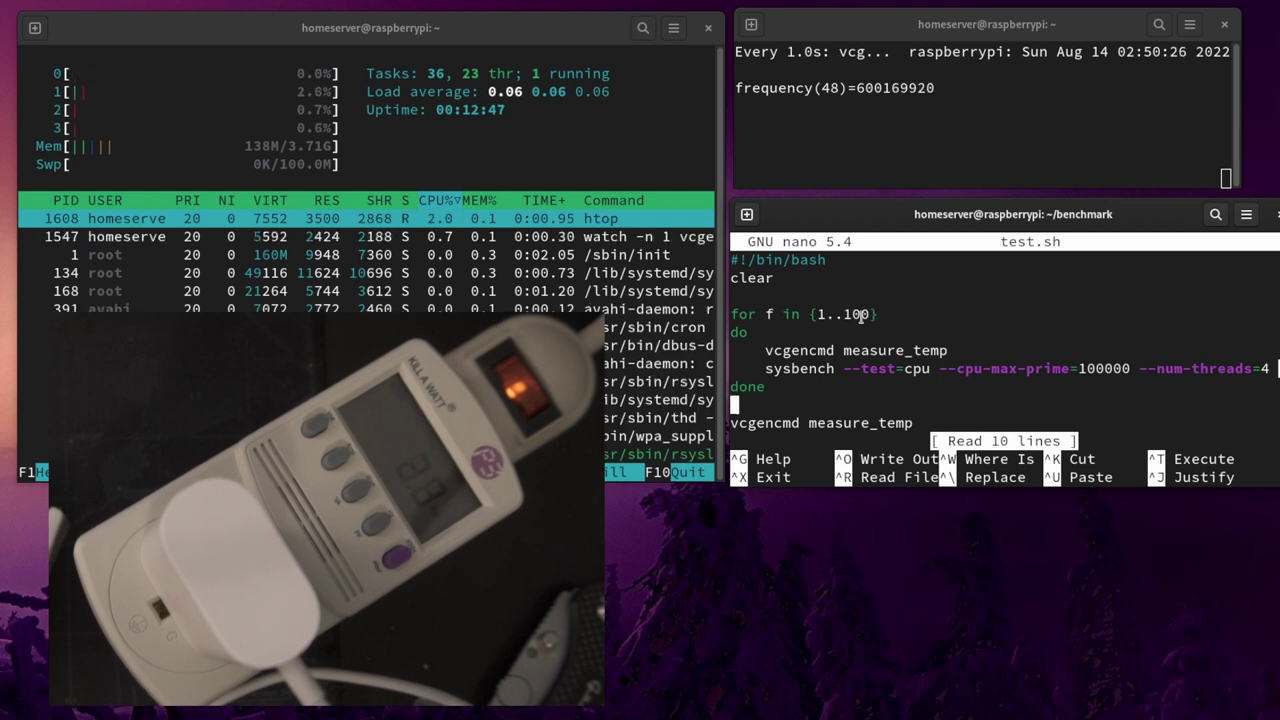
- Set the for loop range in test.sh to {1..20}
key(Up)
key(Up)
key(Up)
key(Up)
key(Up)
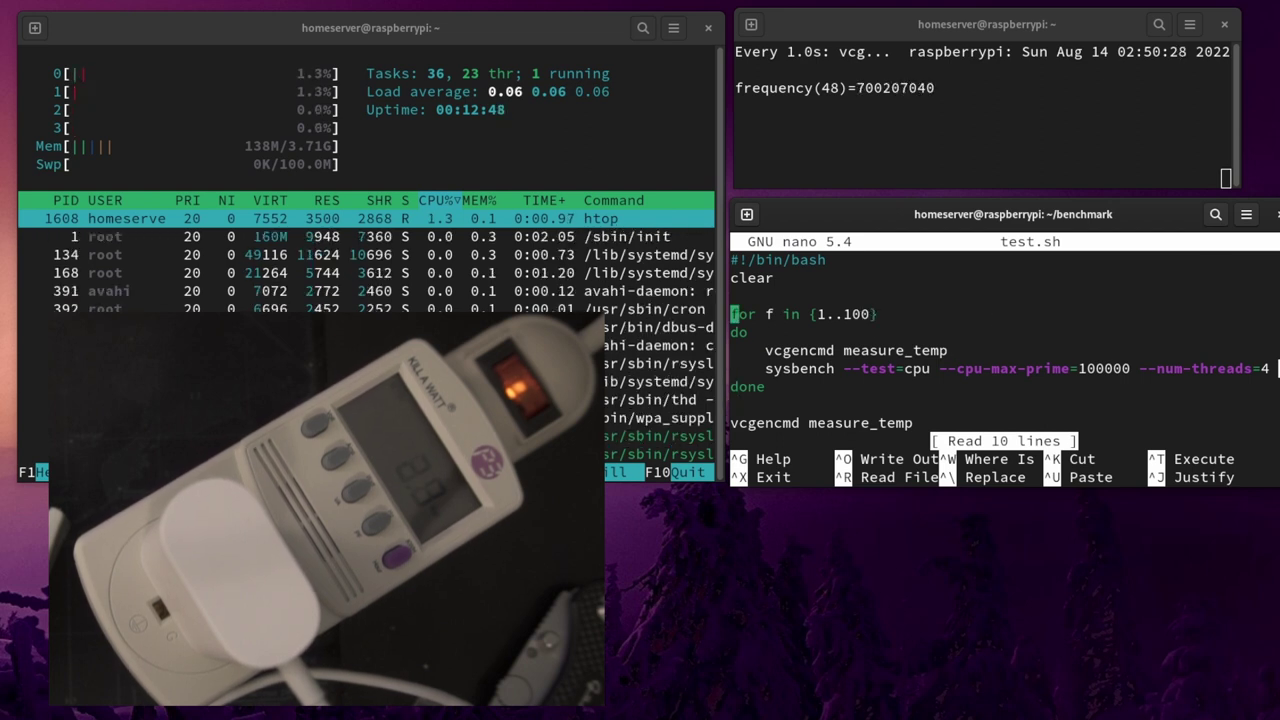
key(Right)
key(Right)
key(Right)
key(Right)
key(Right)
key(Right)
key(Right)
key(Right)
key(Right)
key(Right)
key(Right)
key(Right)
key(Right)
key(Right)
key(Right)
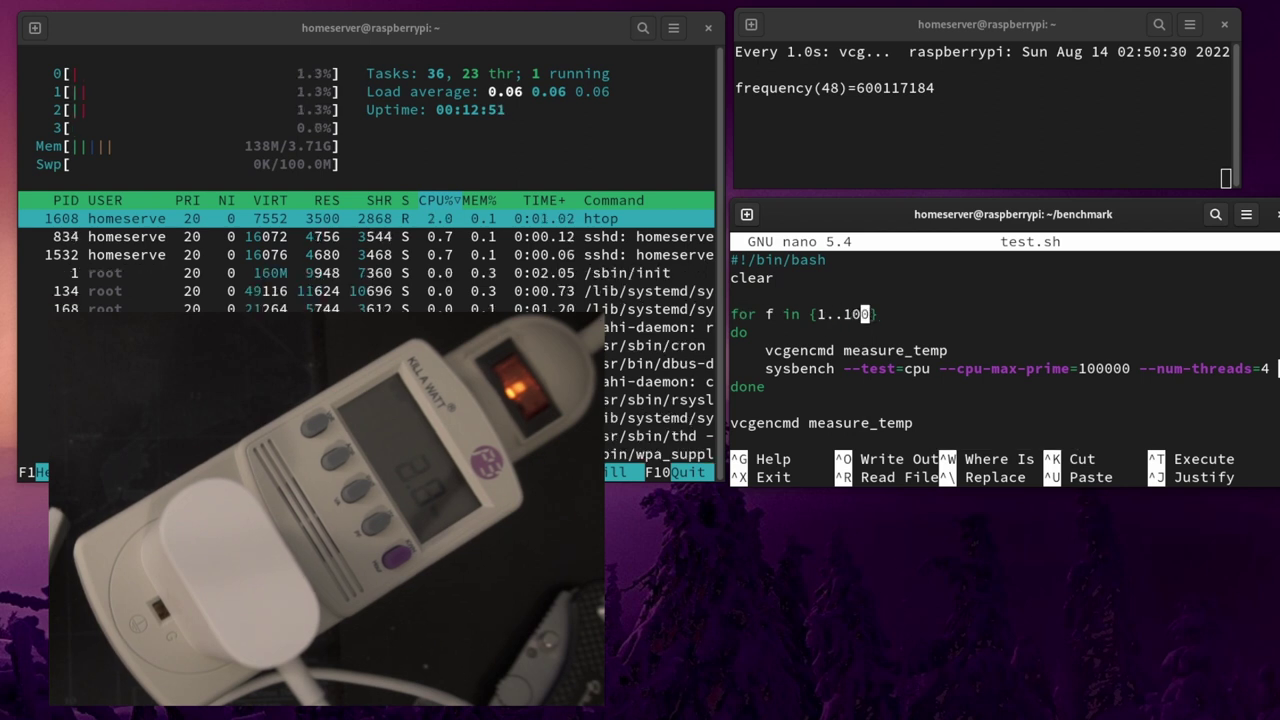
key(Right)
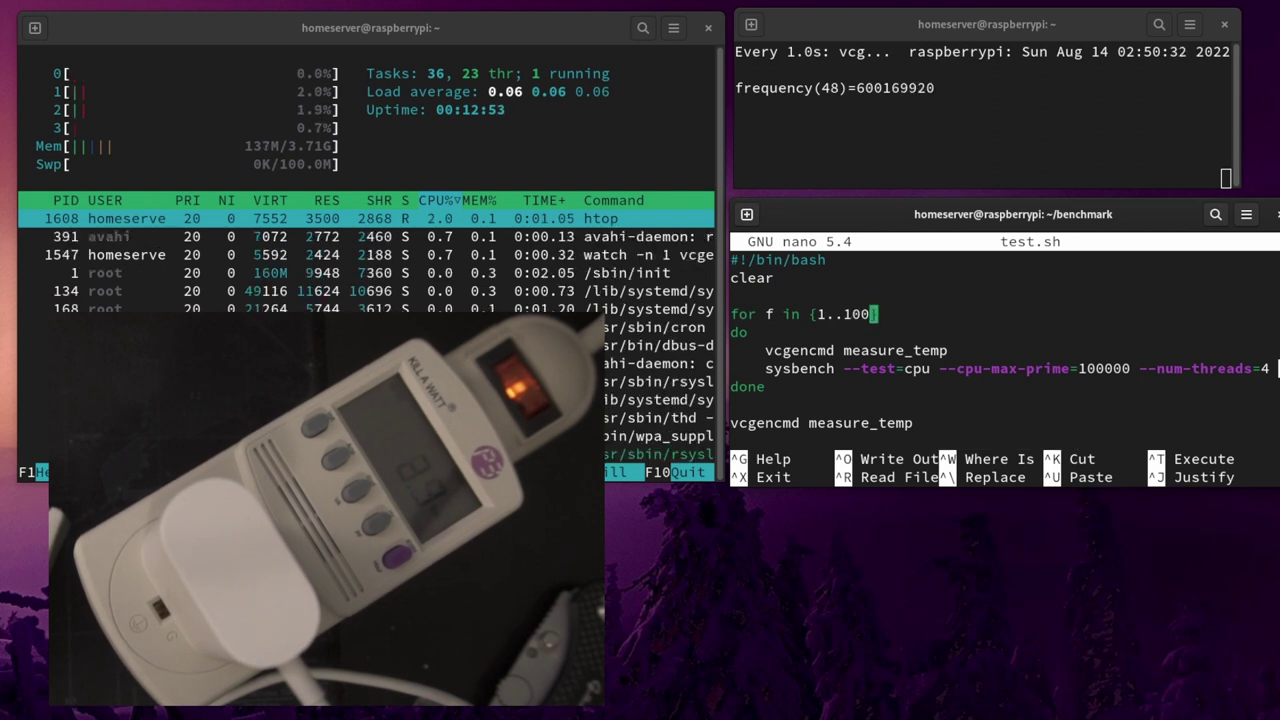
key(BackSpace)
key(BackSpace)
key(BackSpace)
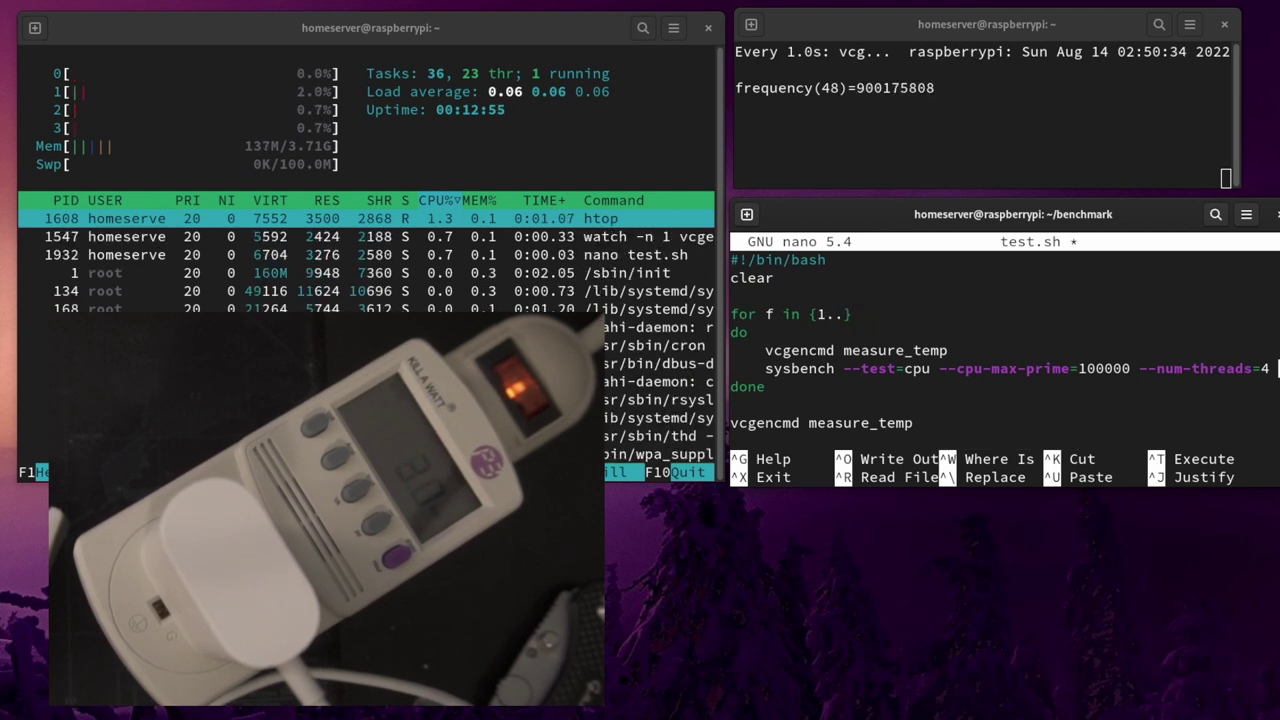
text(20)
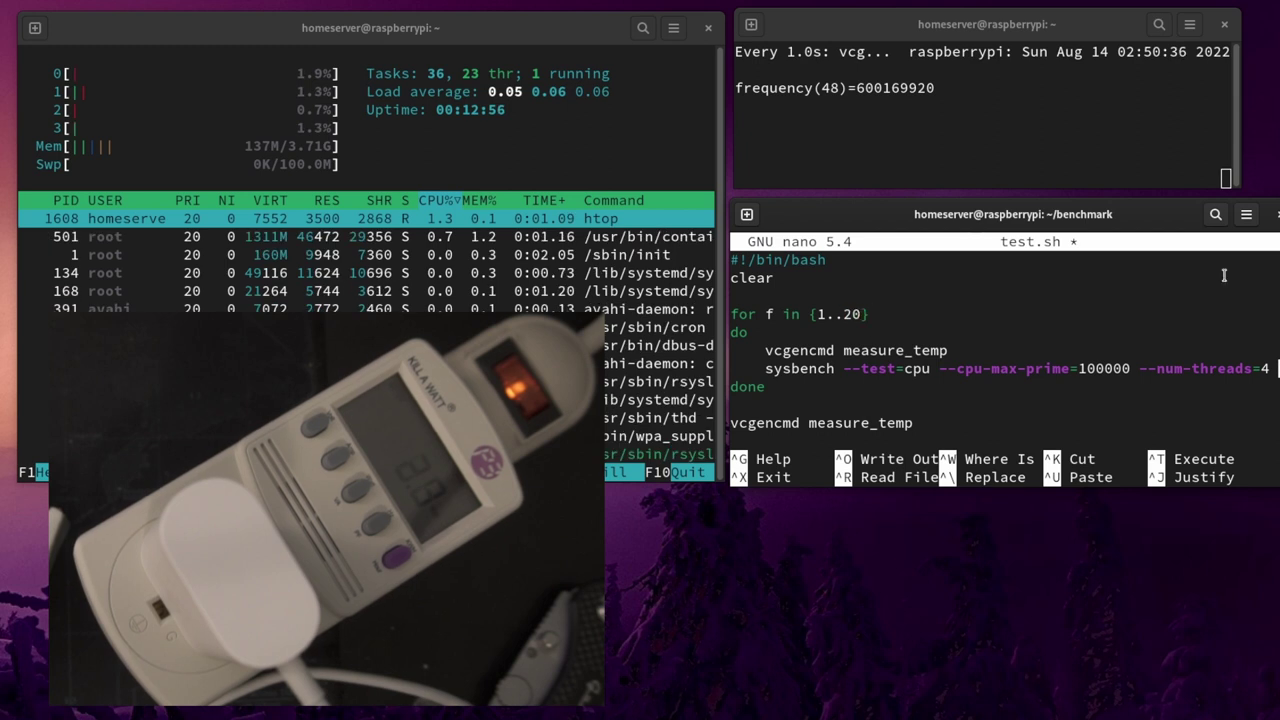
- Review the rest of test.sh, from the sysbench CPU command down to the final temperature reading
key(Down)
key(Down)
key(Down)
key(Down)
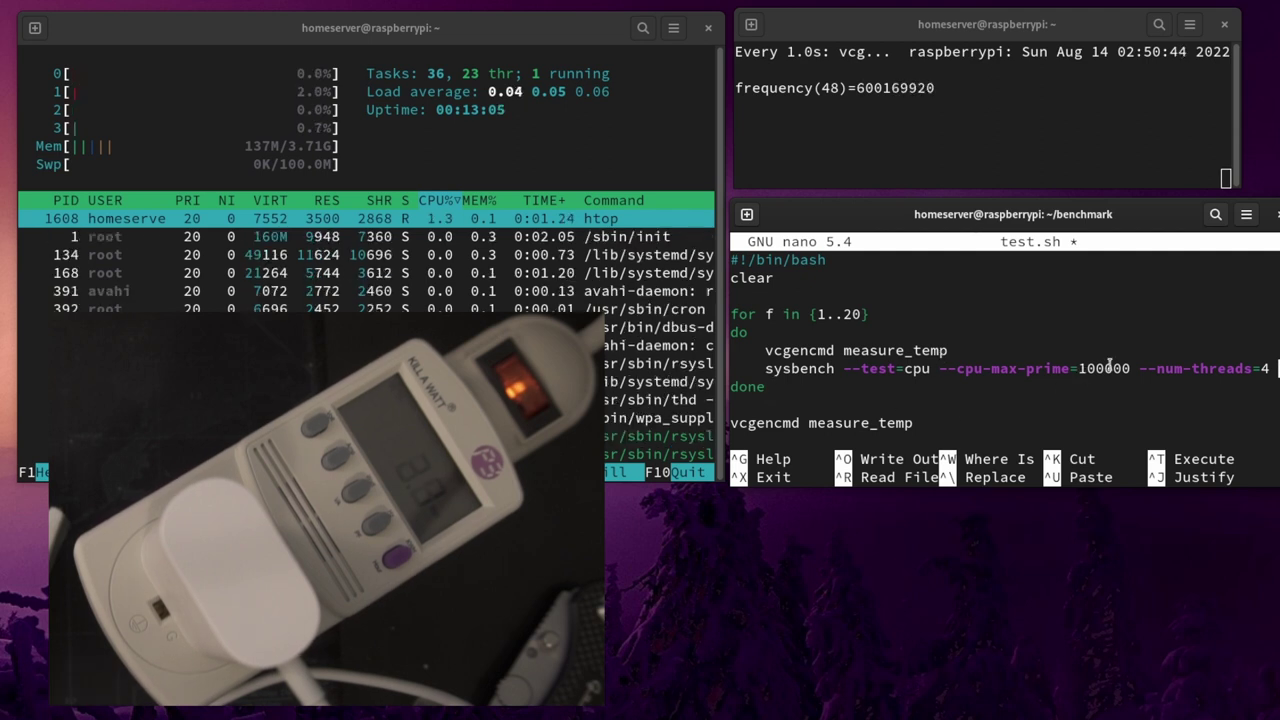
key(Down)
key(Down)
key(Down)
key(Down)
key(Down)
key(Down)
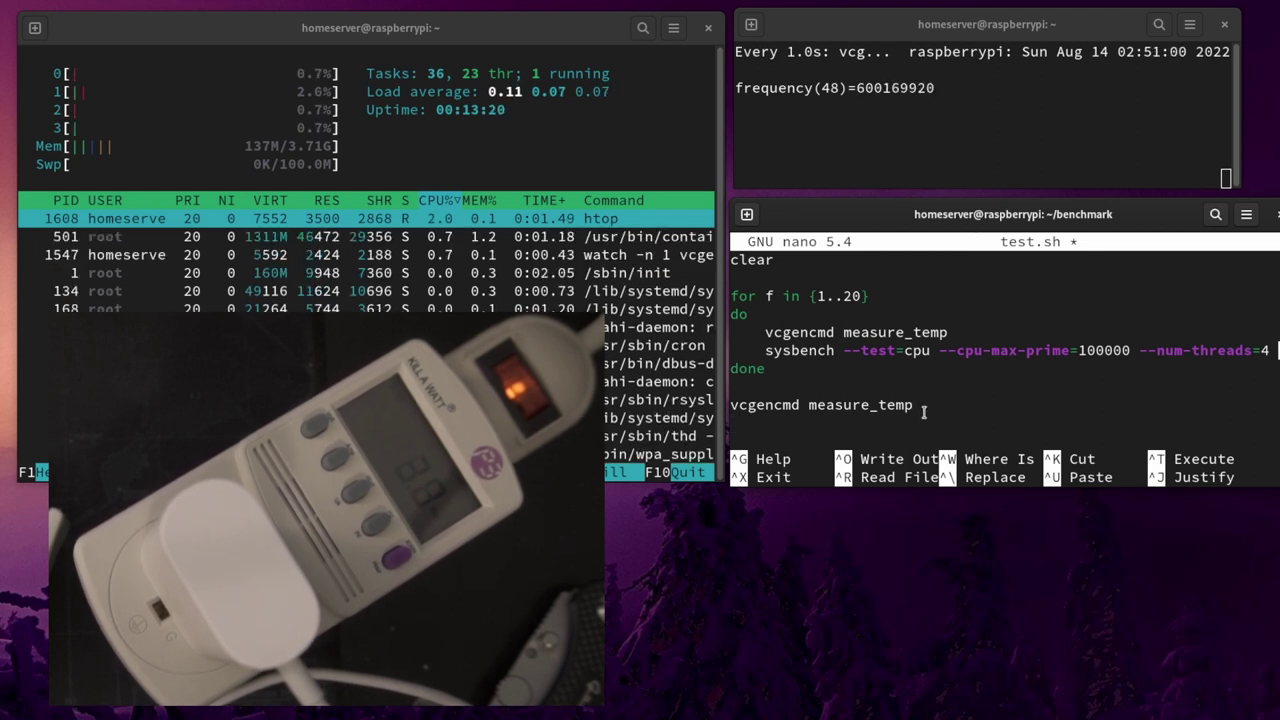
- Save the script under the name test.sh and exit nano
key(ctrl+o)
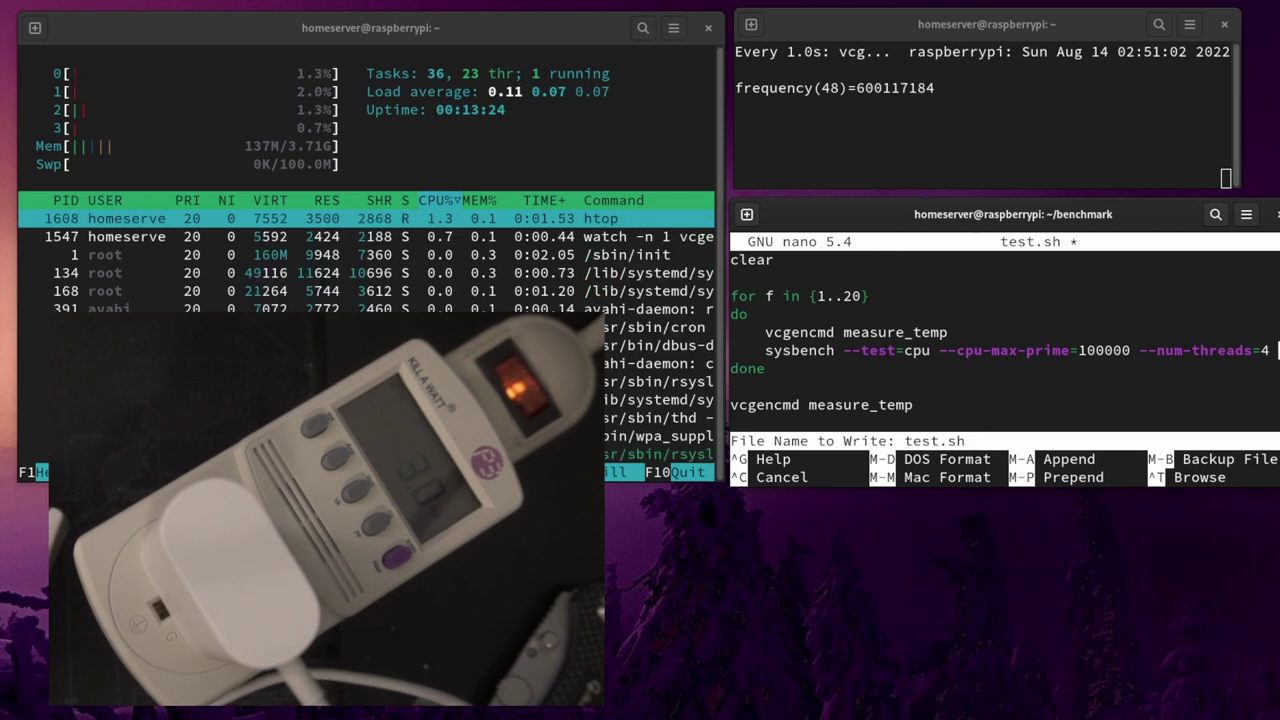
key(Return)
key(ctrl+x)
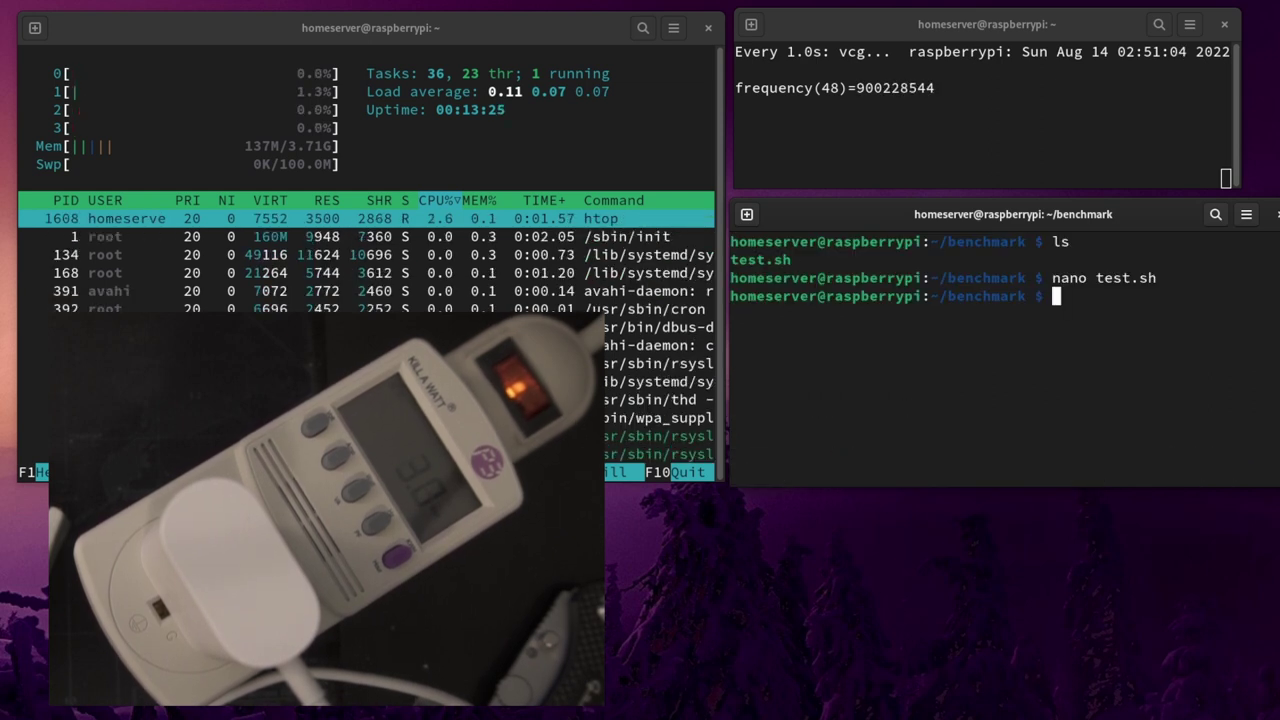
- Clear the terminal and run the stress script with ./test.sh
text(clear)
key(Return)
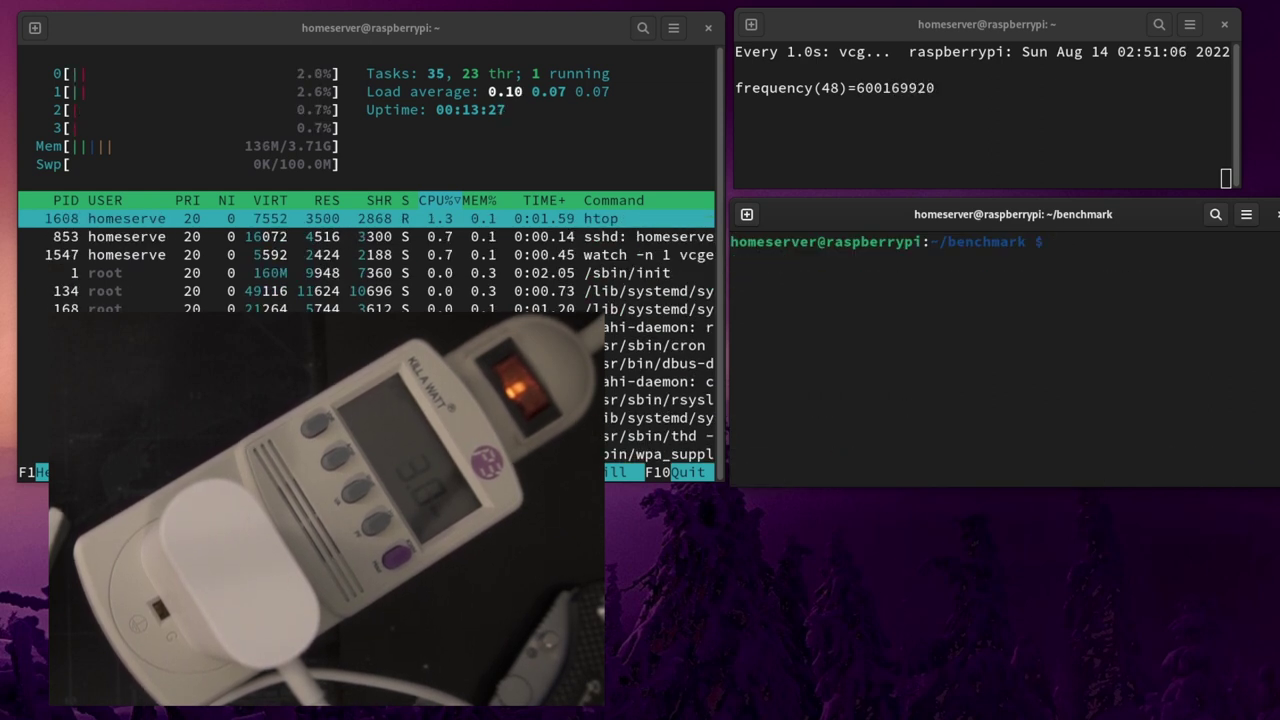
text(.)
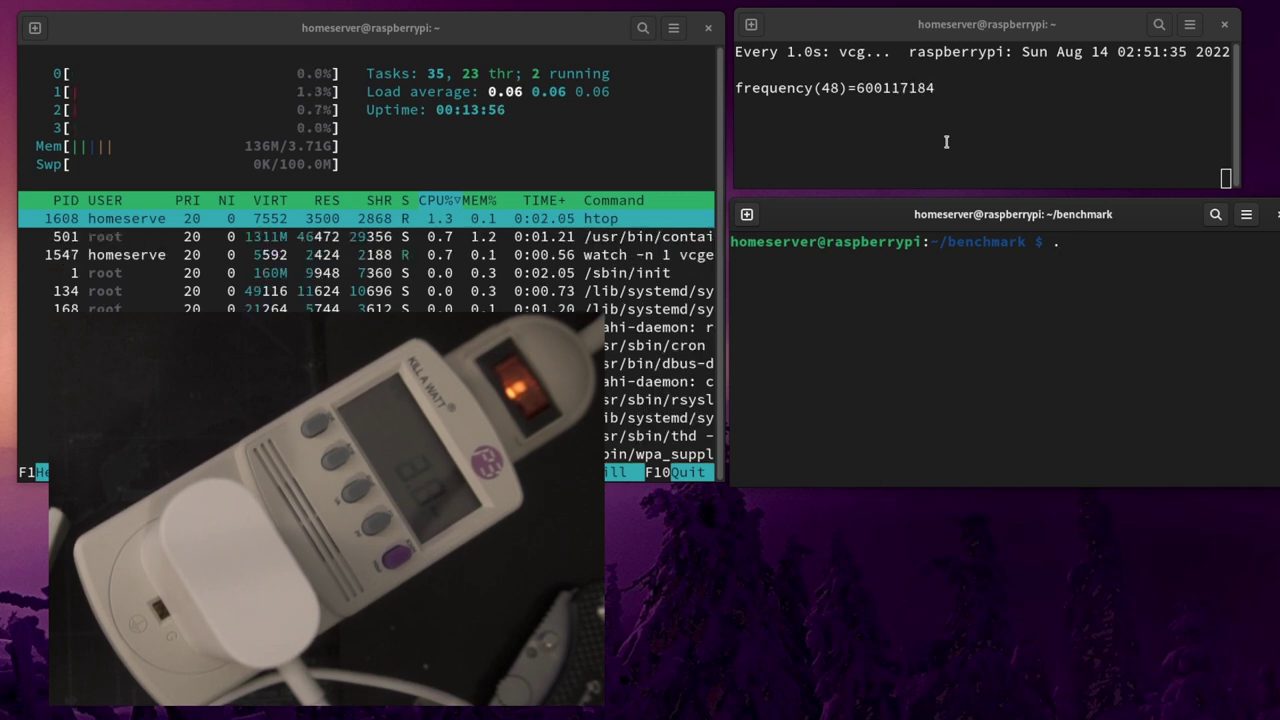
text(/test.sh)
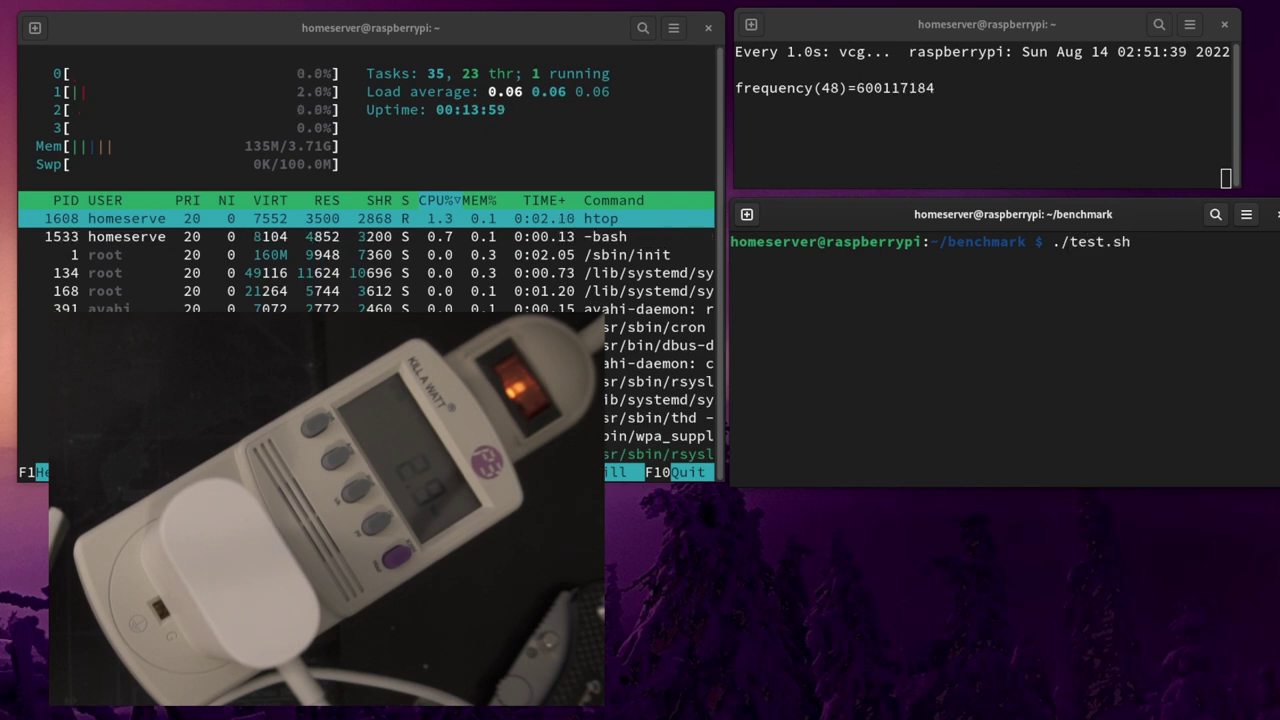
key(Return)
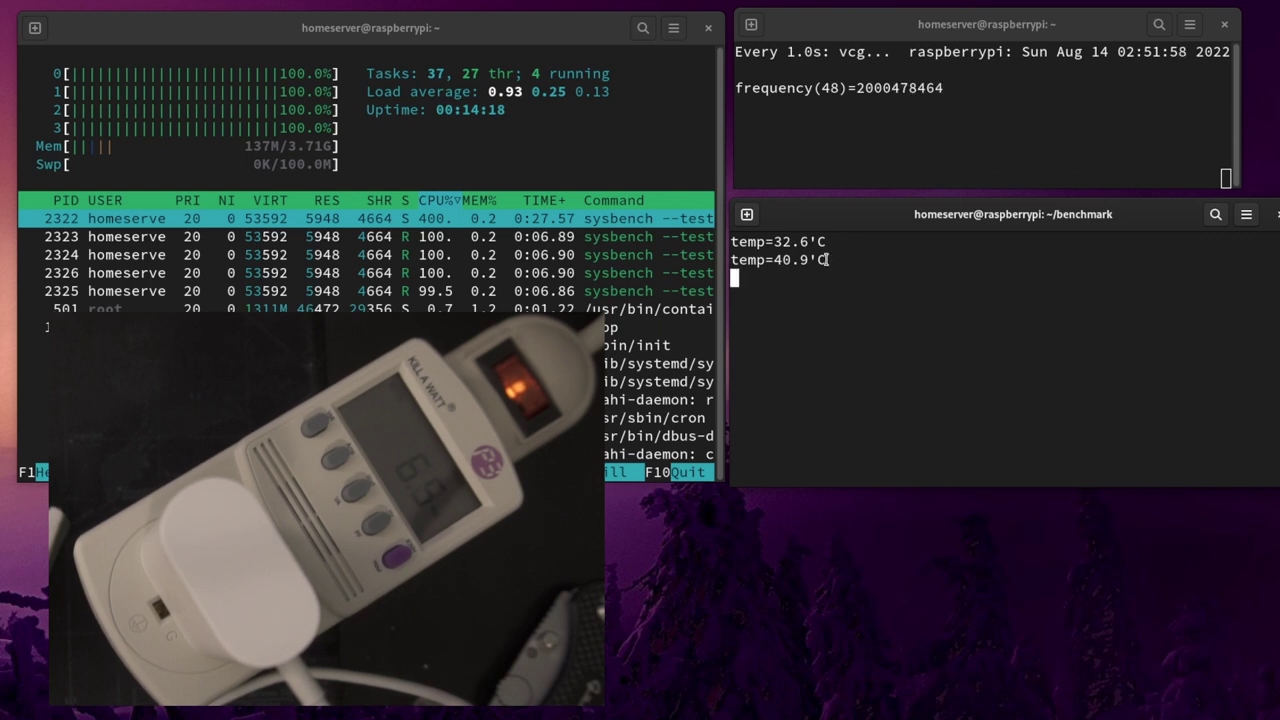
- Examine the CPU temperatures printed by test.sh, comparing the early readings with the final one
drag(834, 259, 768, 259)
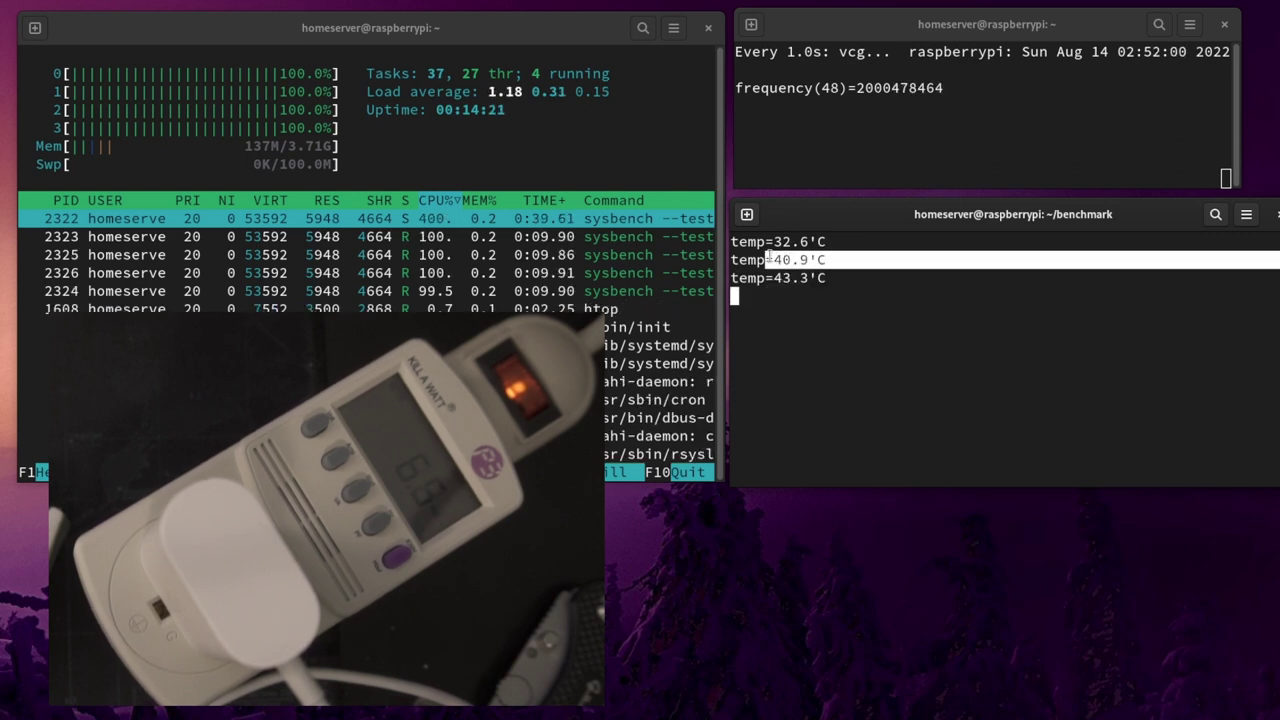
drag(839, 282, 787, 278)
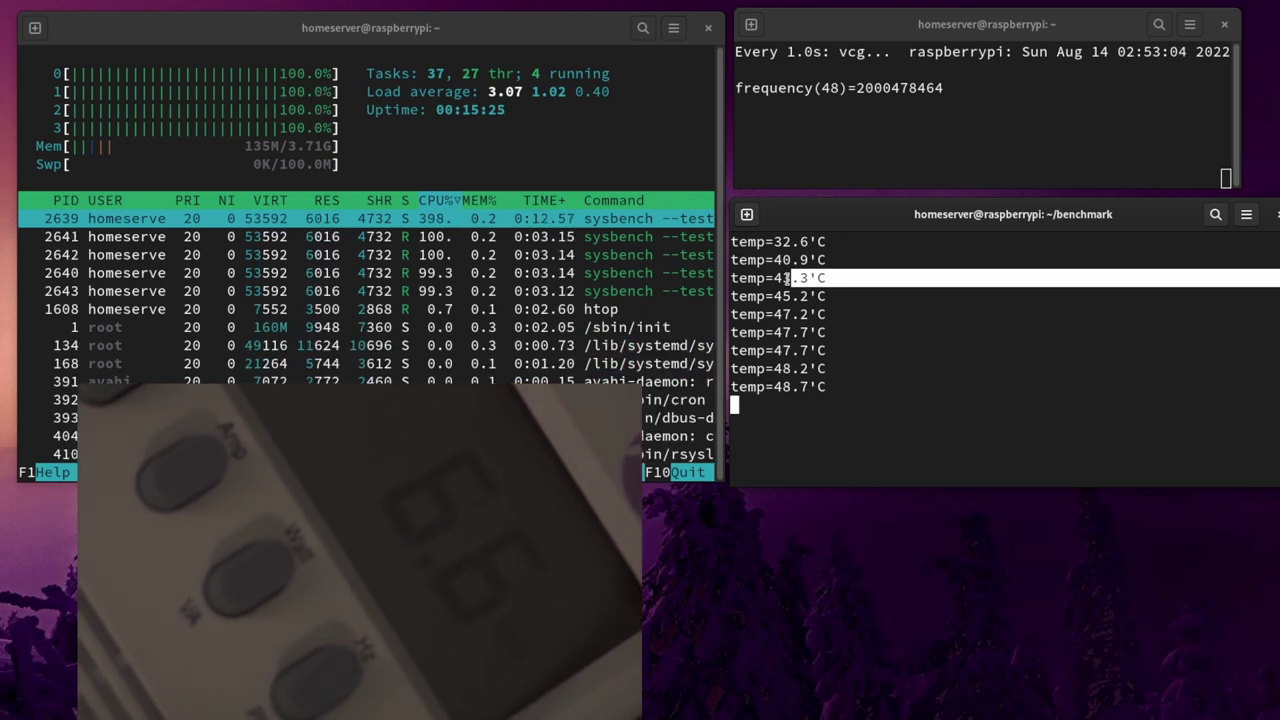
click(789, 278)
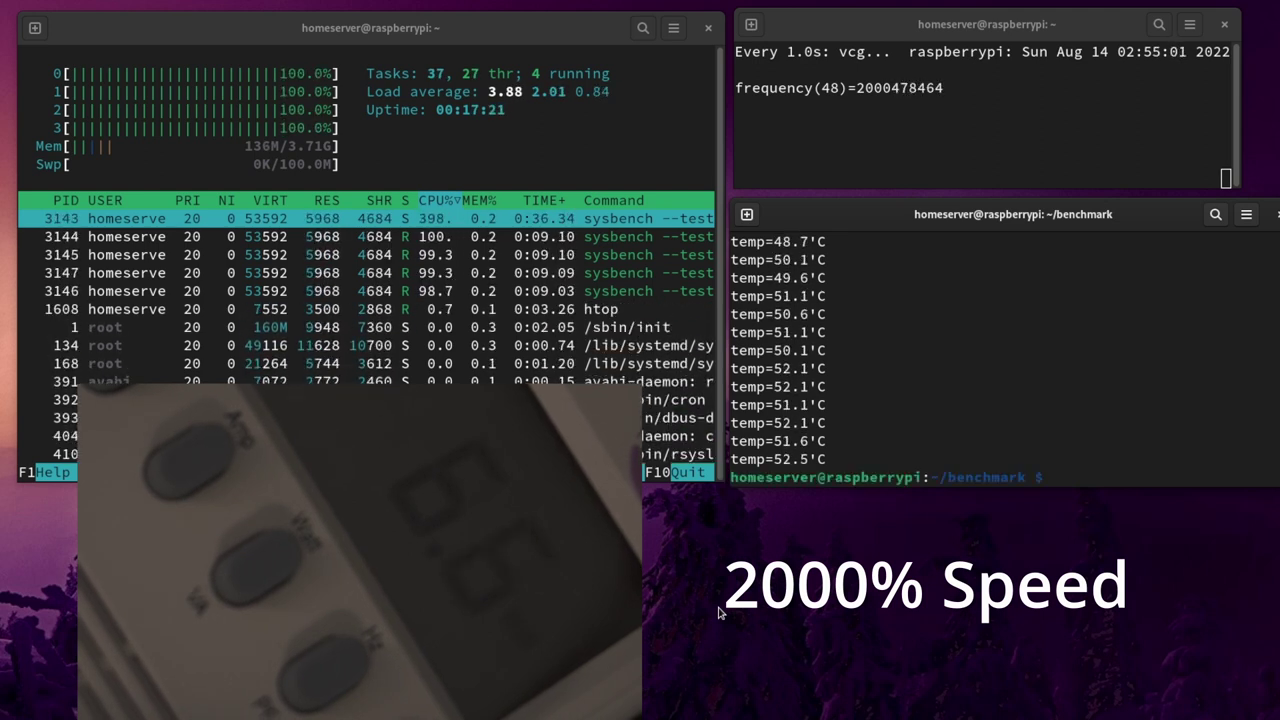
drag(774, 459, 808, 459)
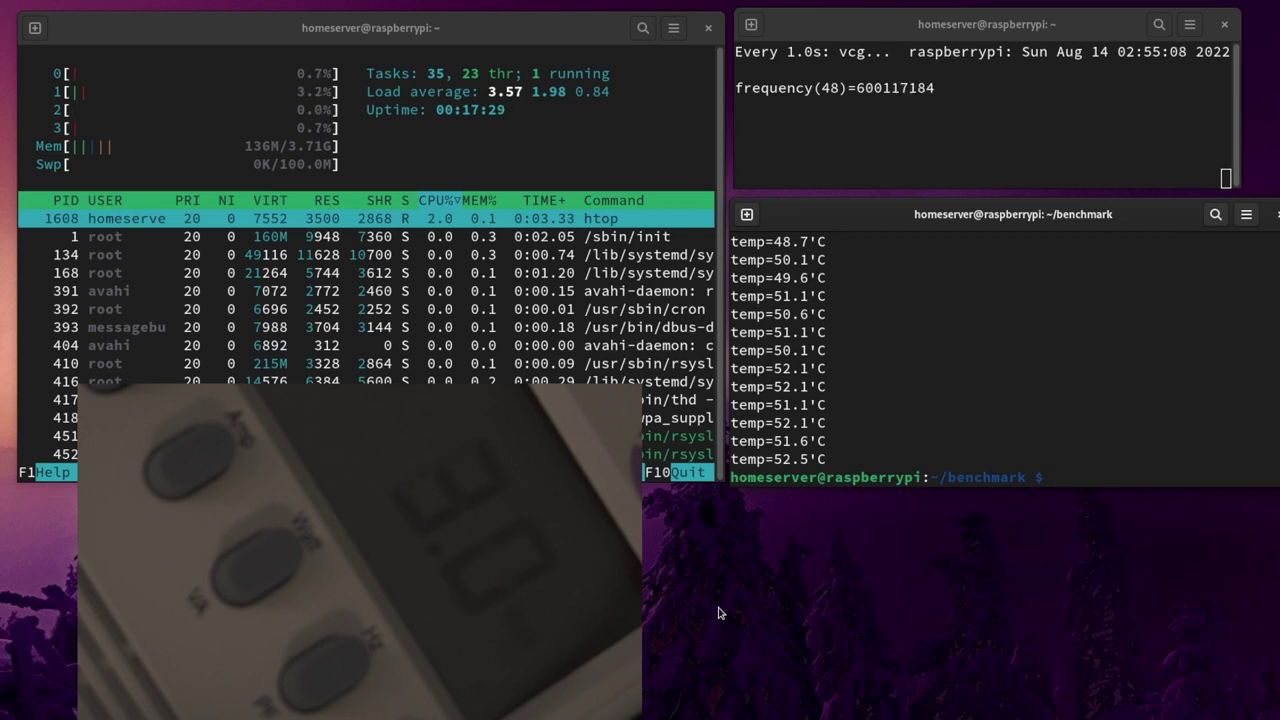
scroll(905, 390, up, 3)
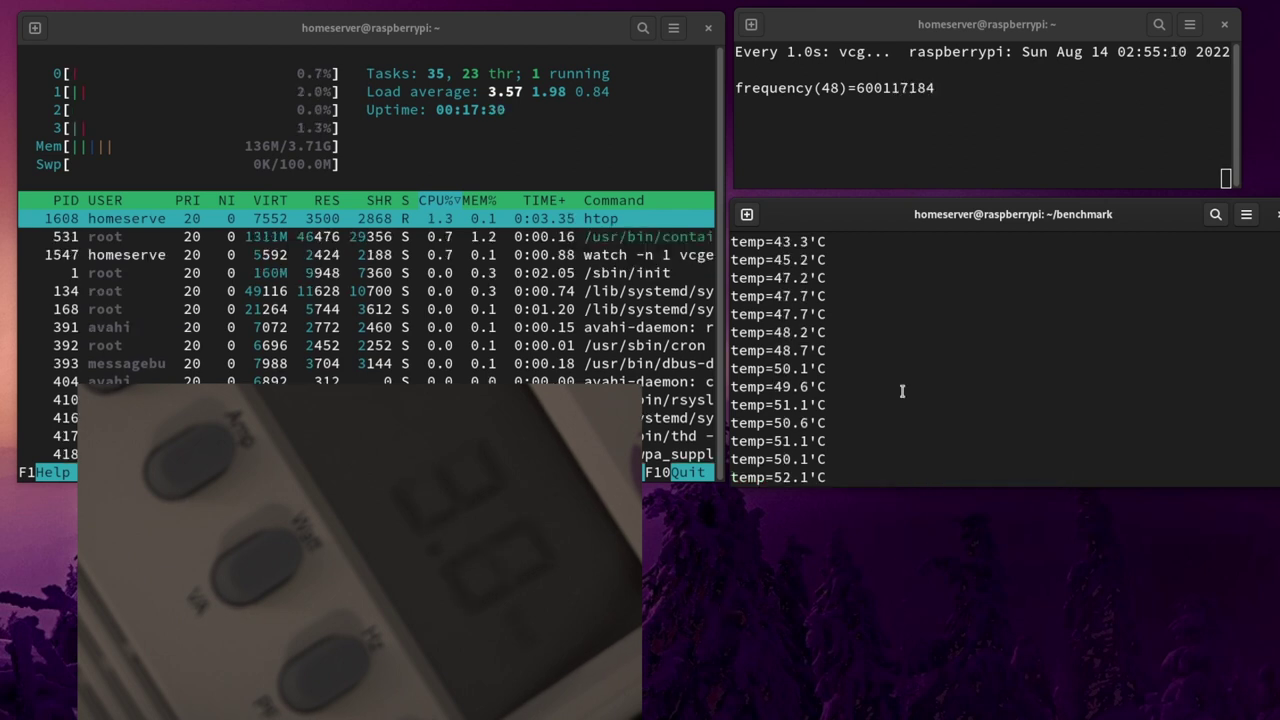
scroll(905, 395, down, 3)
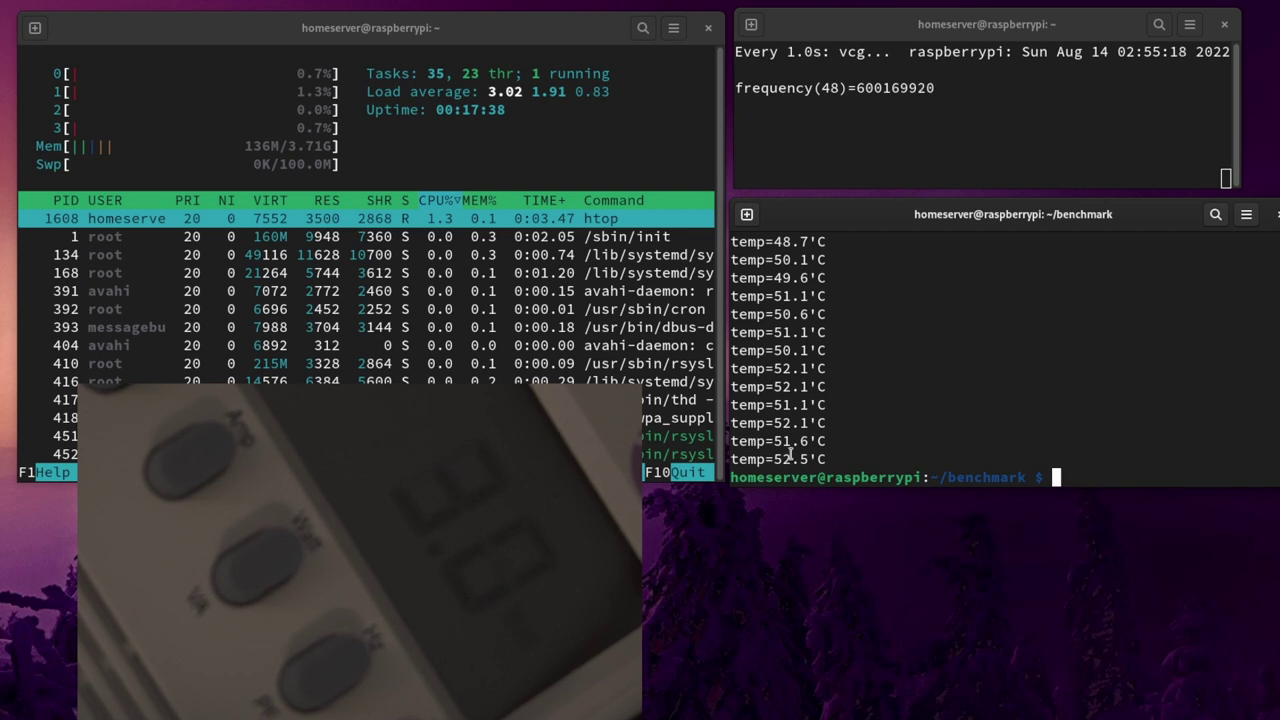
drag(776, 460, 805, 460)
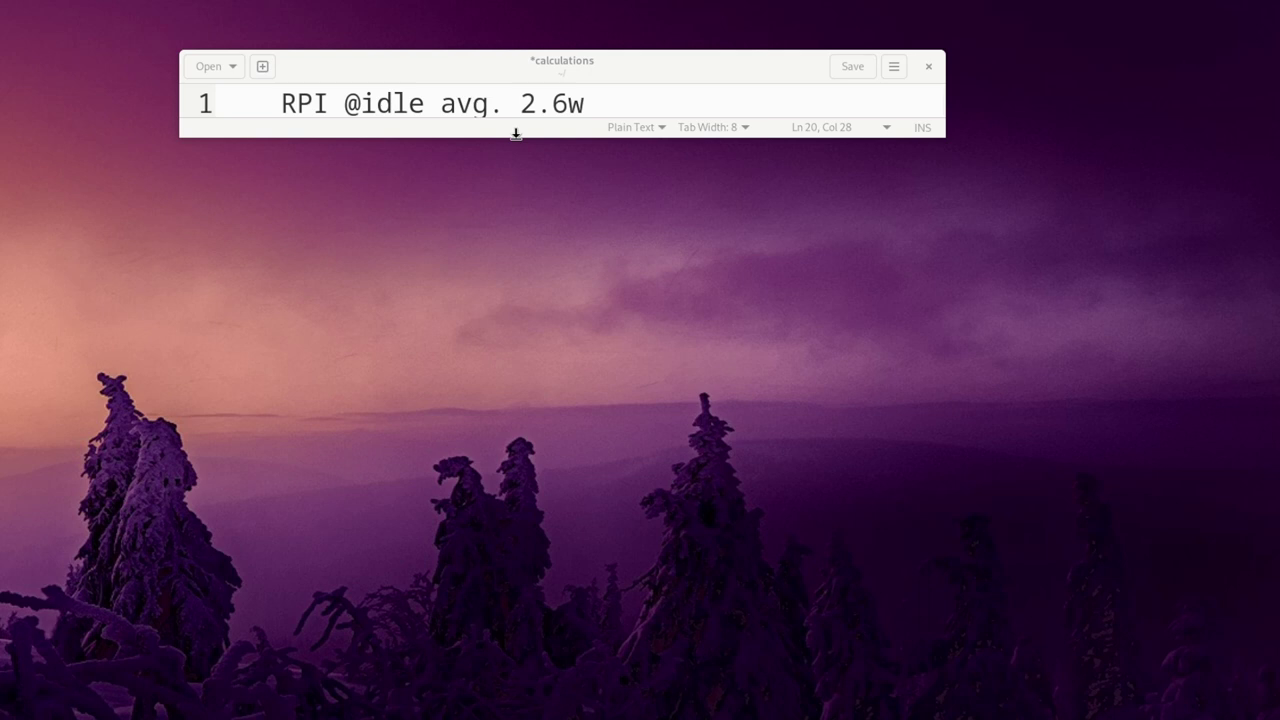
- Switch to the calculations document in the text editor, enlarge its window, and review the Raspberry Pi idle energy use and monthly cost
drag(516, 133, 511, 449)
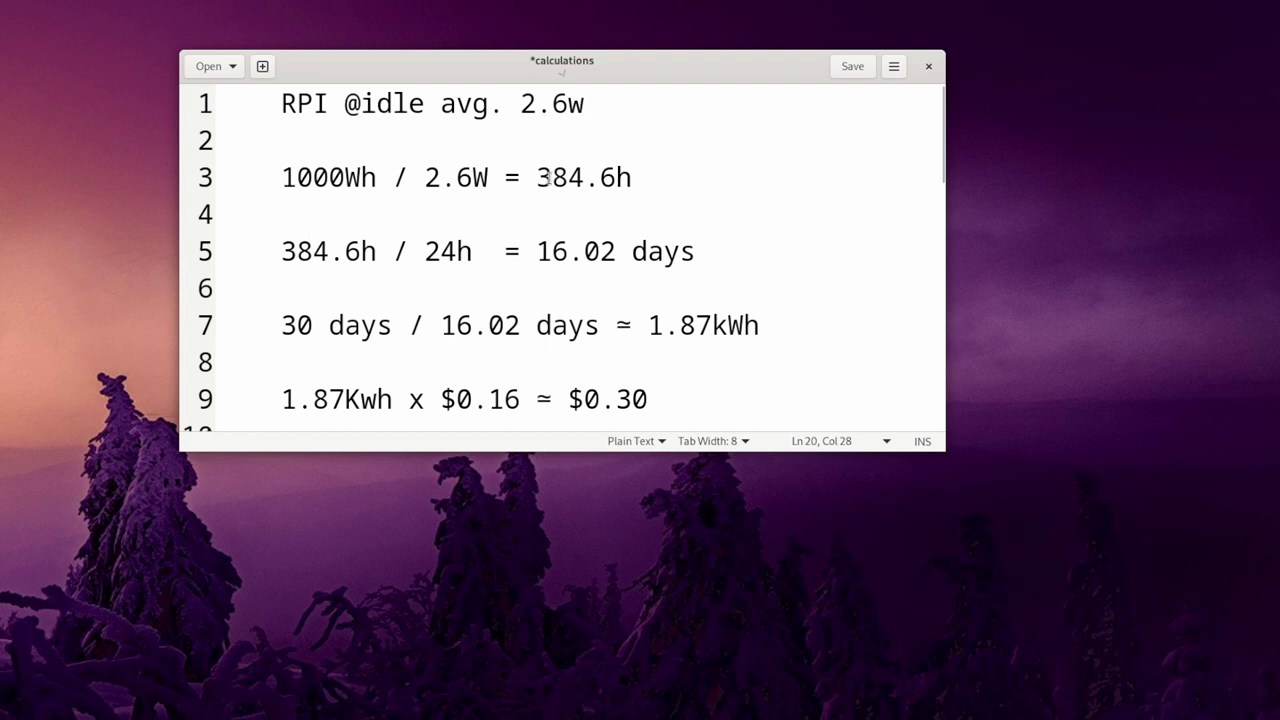
drag(536, 178, 591, 178)
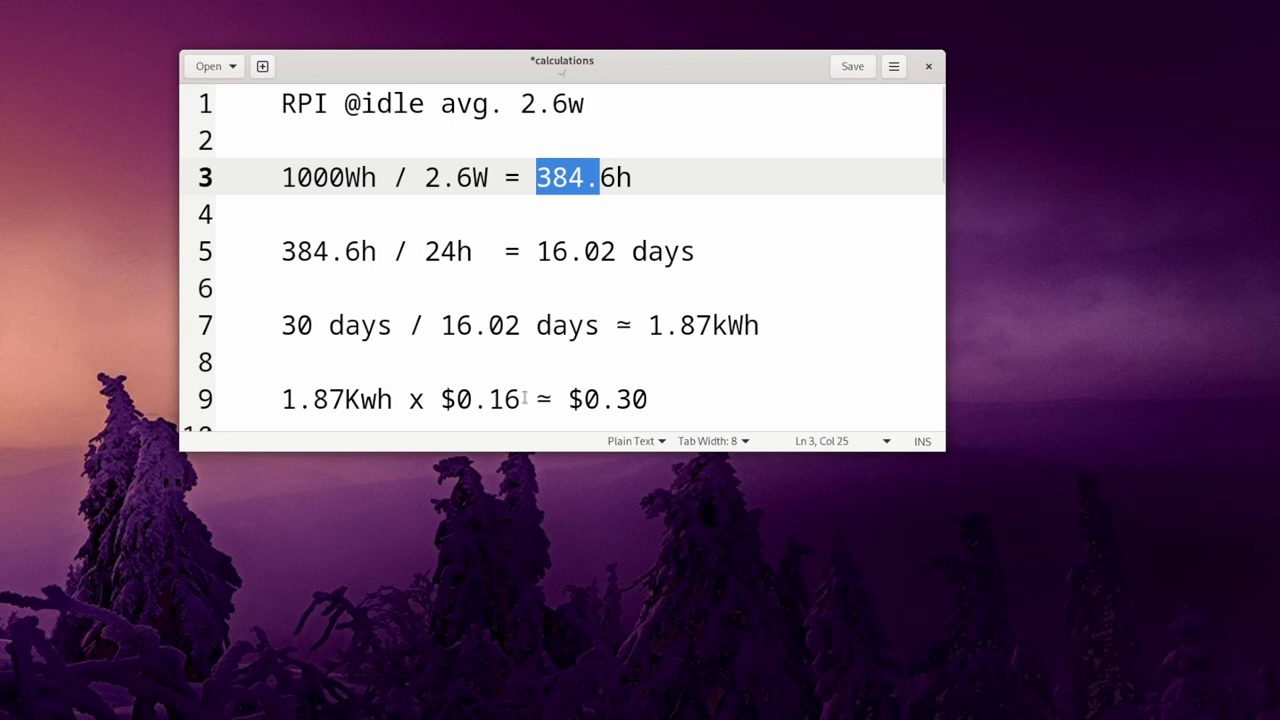
drag(522, 399, 476, 399)
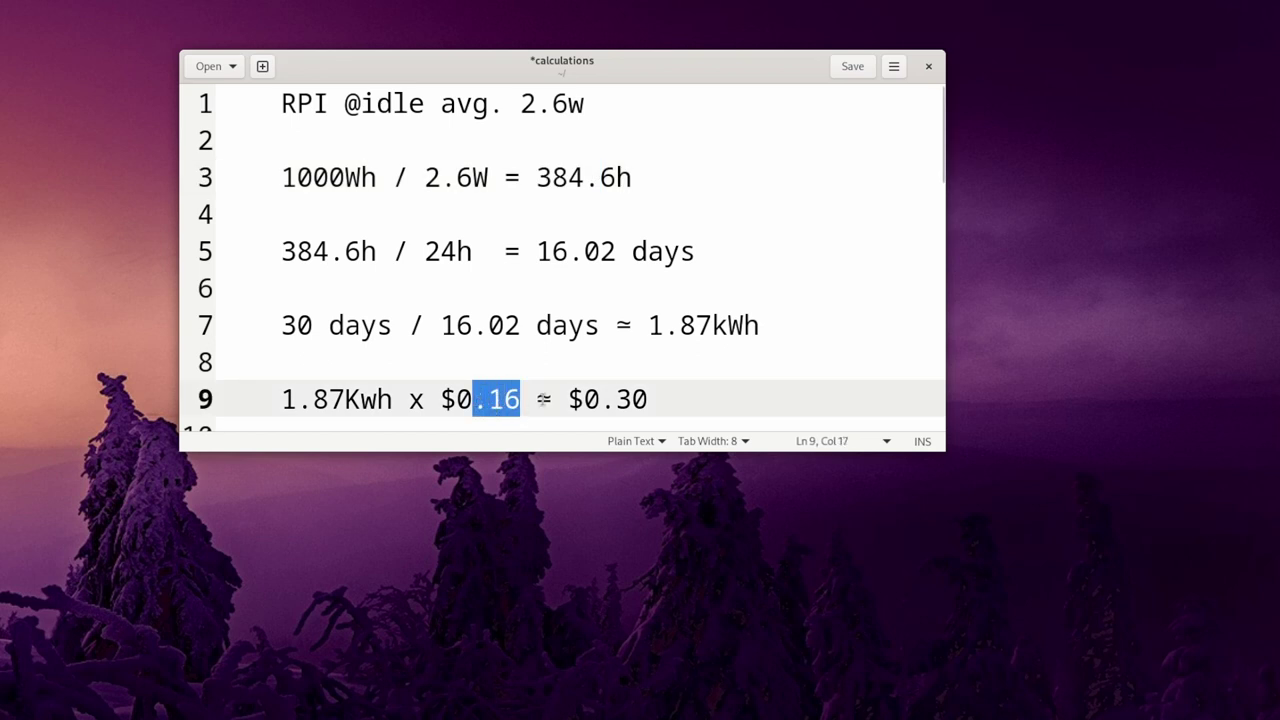
click(543, 399)
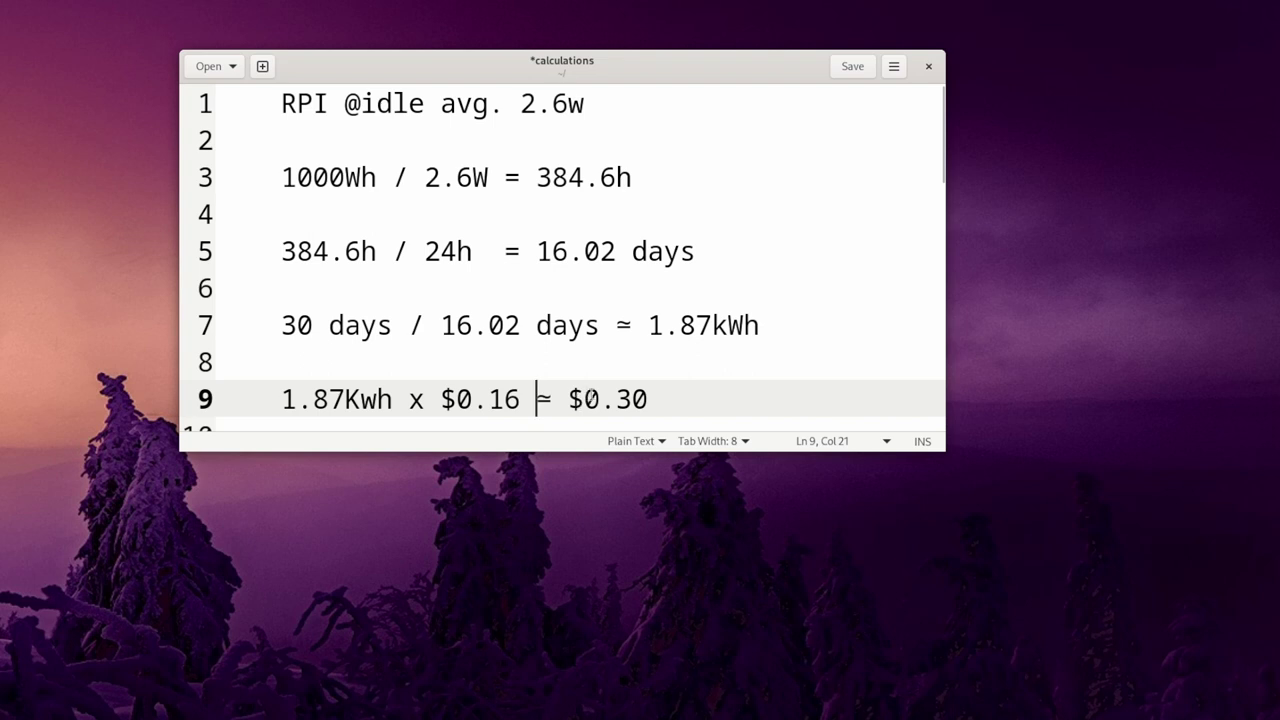
drag(652, 399, 576, 410)
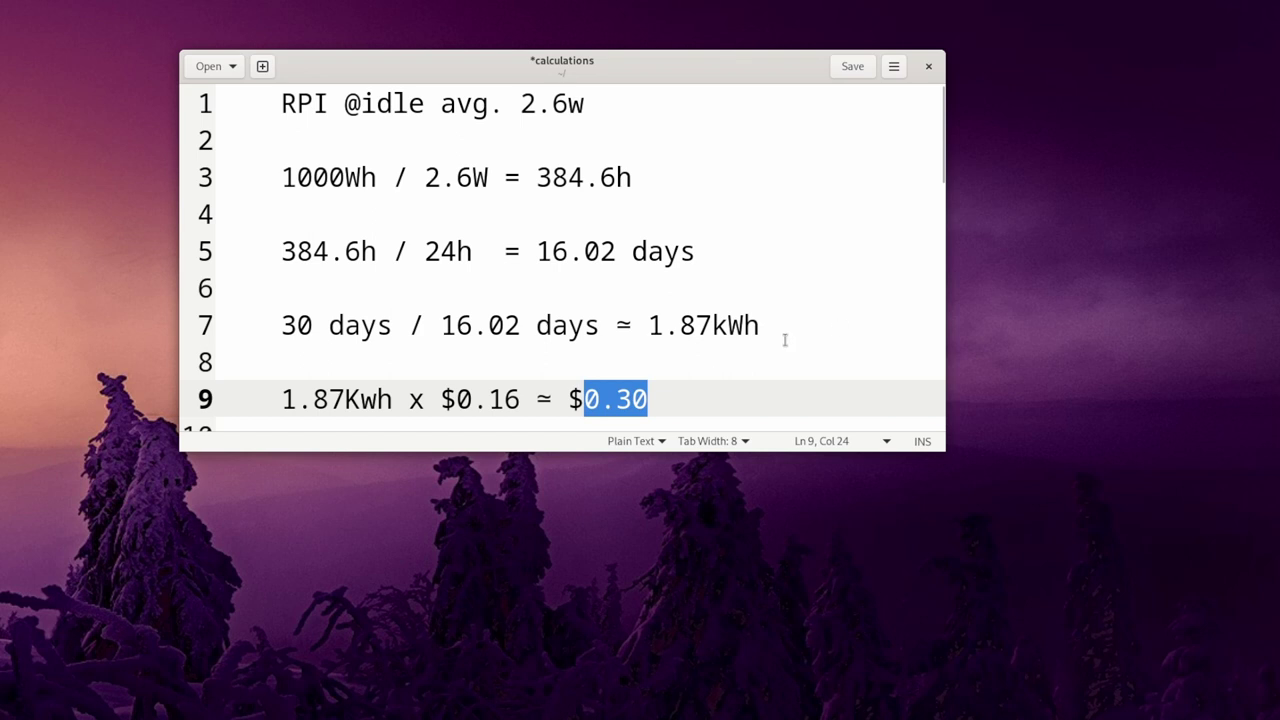
- Review the Raspberry Pi max load (w/ Overclock) calculation, including its monthly energy use and cost
scroll(785, 340, down, 4)
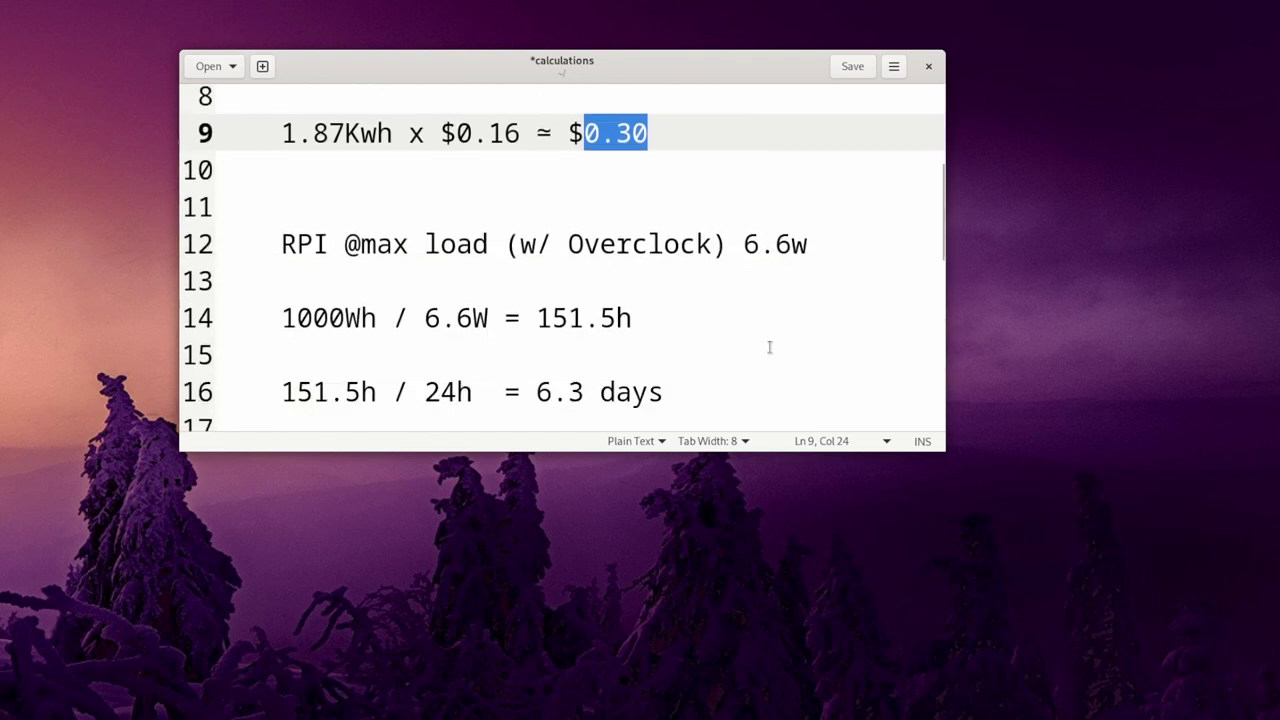
scroll(770, 347, down, 2)
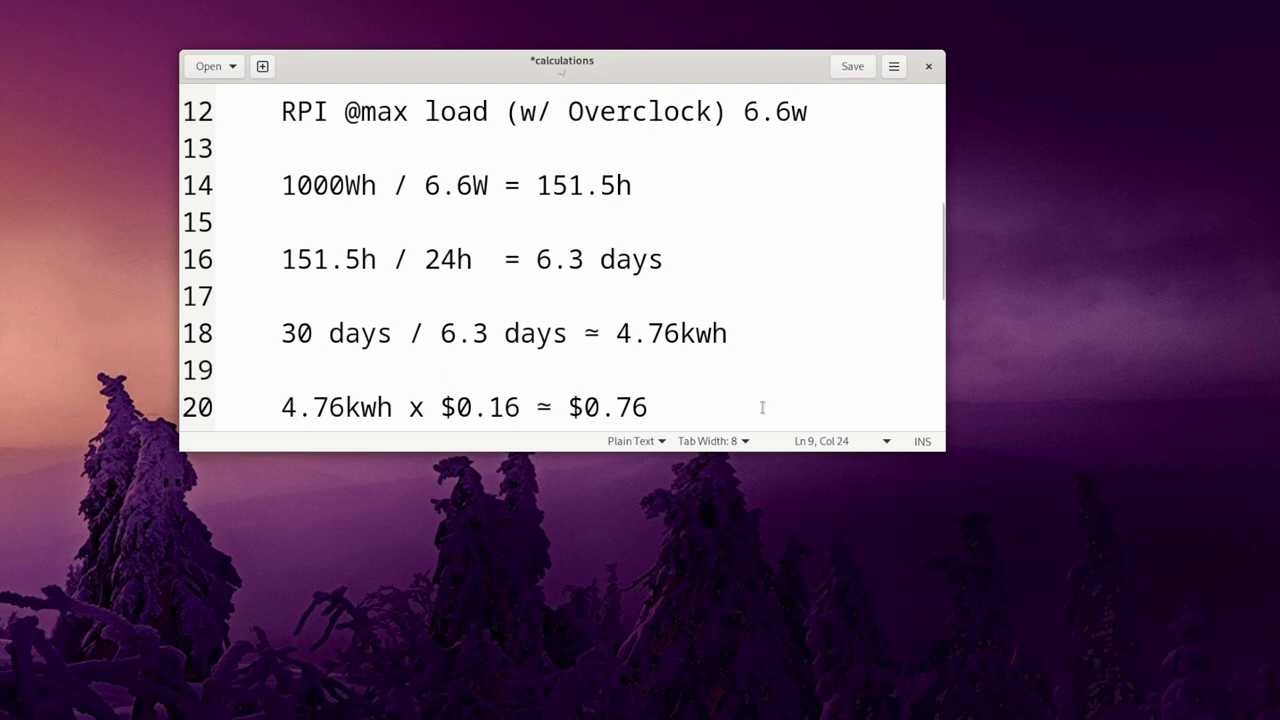
drag(650, 410, 578, 410)
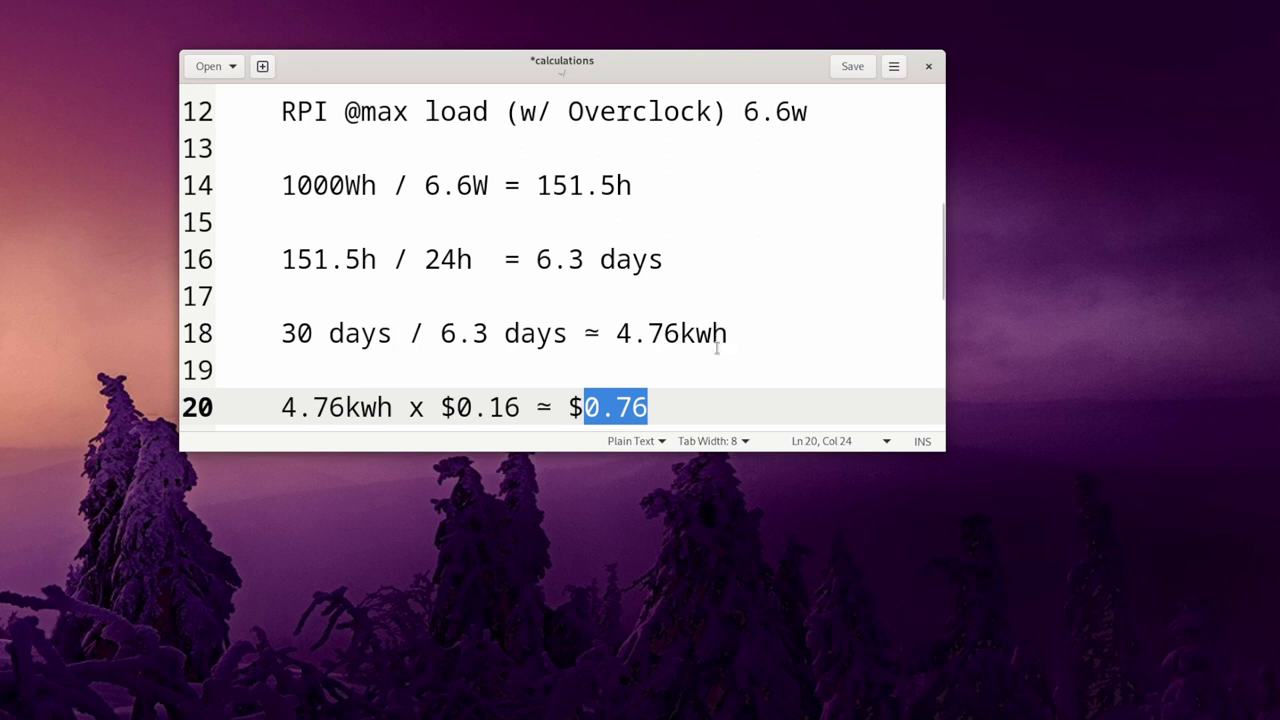
- Review the Dell 7559 i7-6700HQ comparison, including its idle wattage and monthly cost calculation
scroll(720, 334, down, 2)
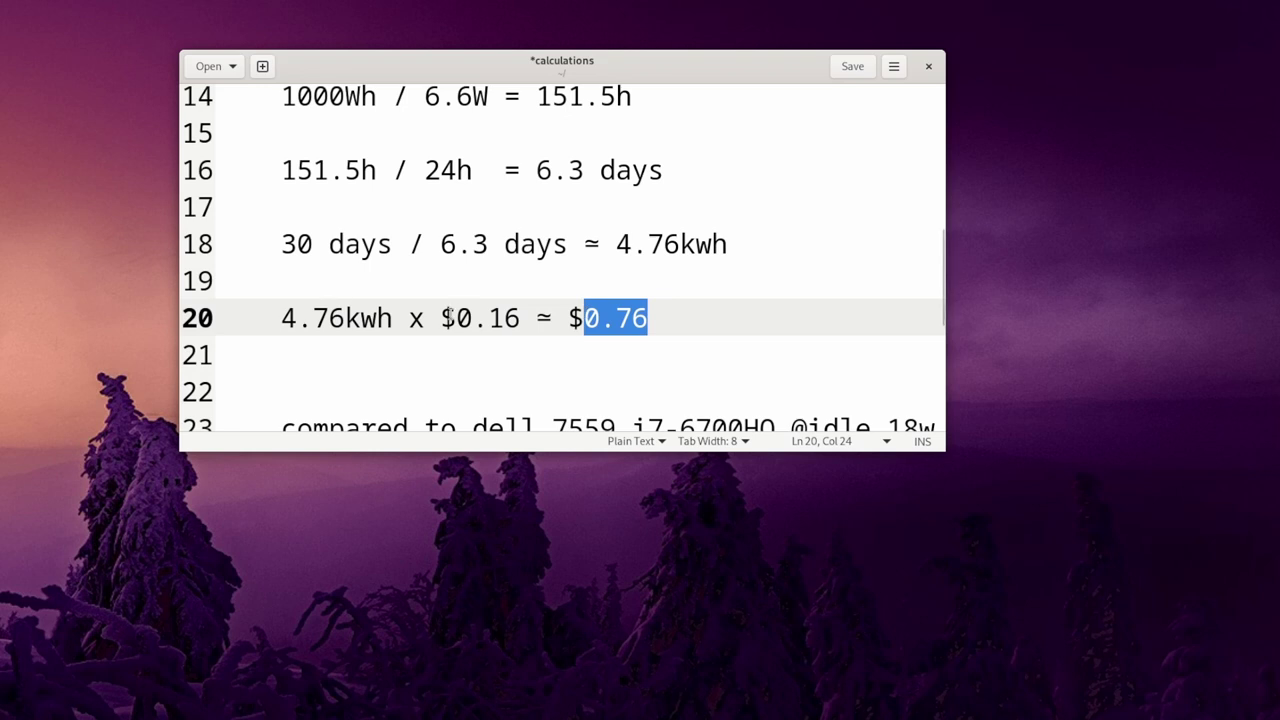
scroll(450, 316, down, 2)
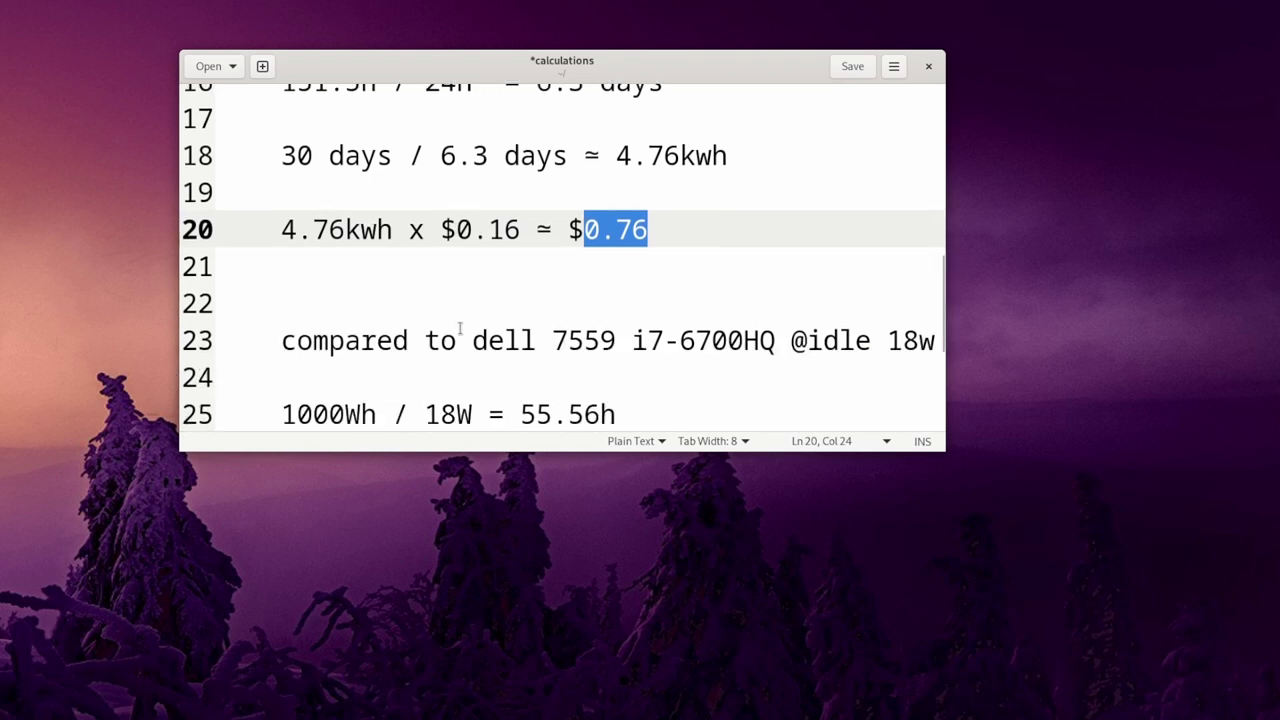
scroll(462, 348, down, 1)
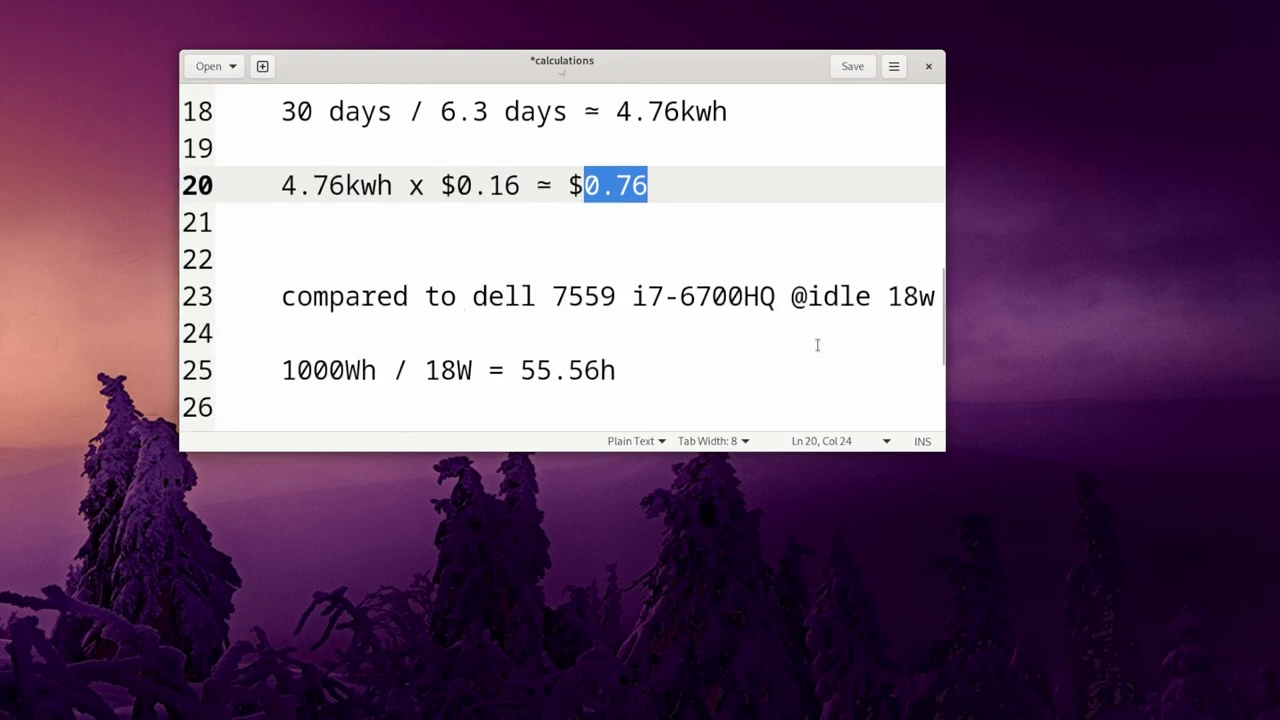
double_click(900, 294)
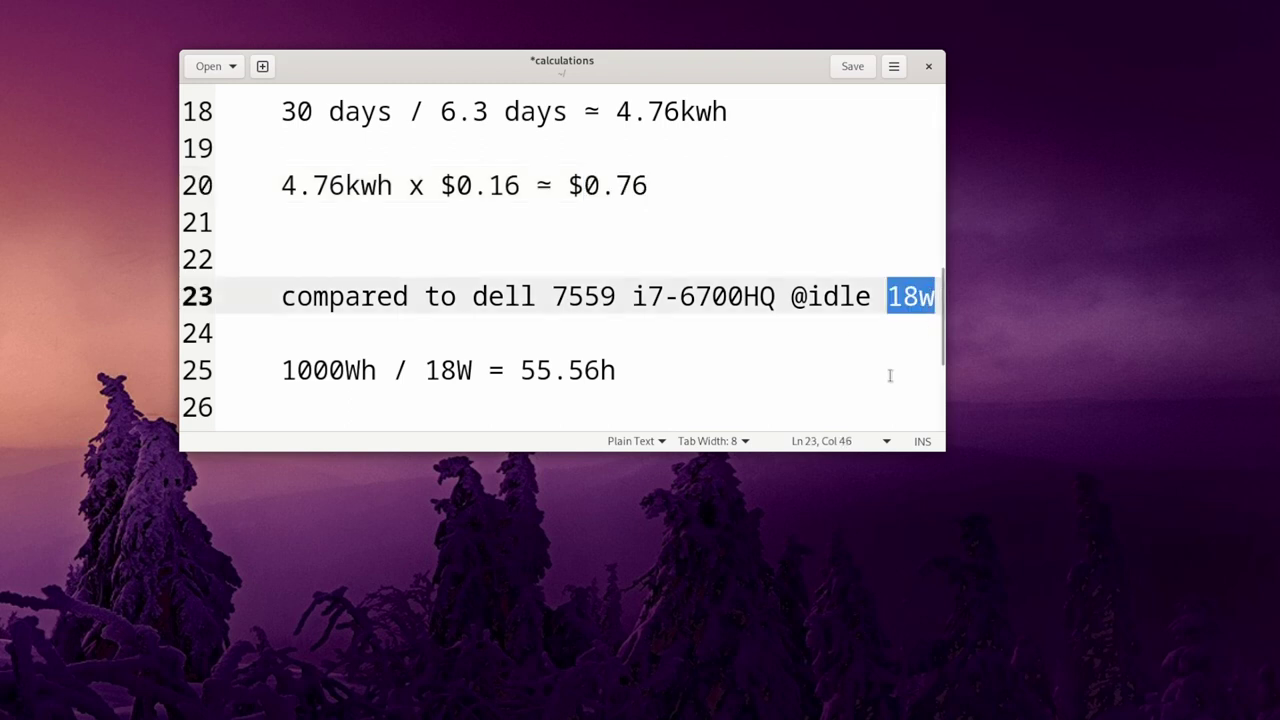
scroll(549, 357, down, 2)
scroll(549, 357, down, 2)
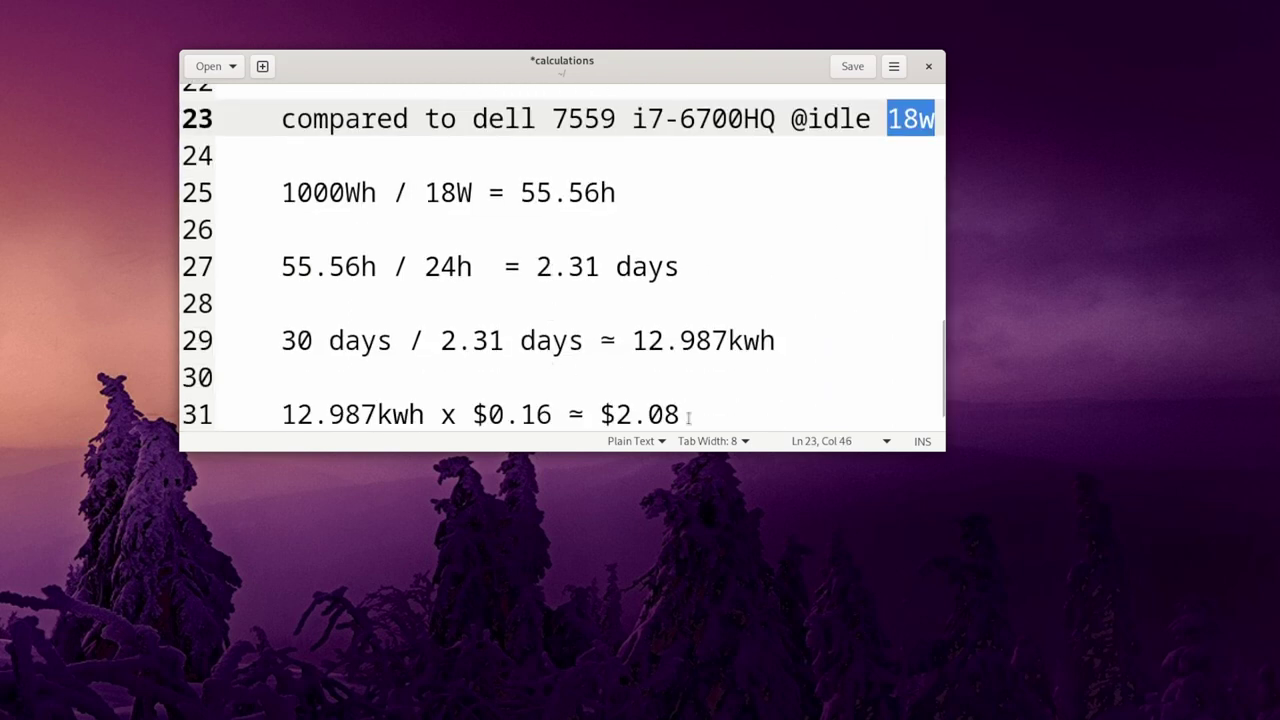
drag(682, 414, 598, 415)
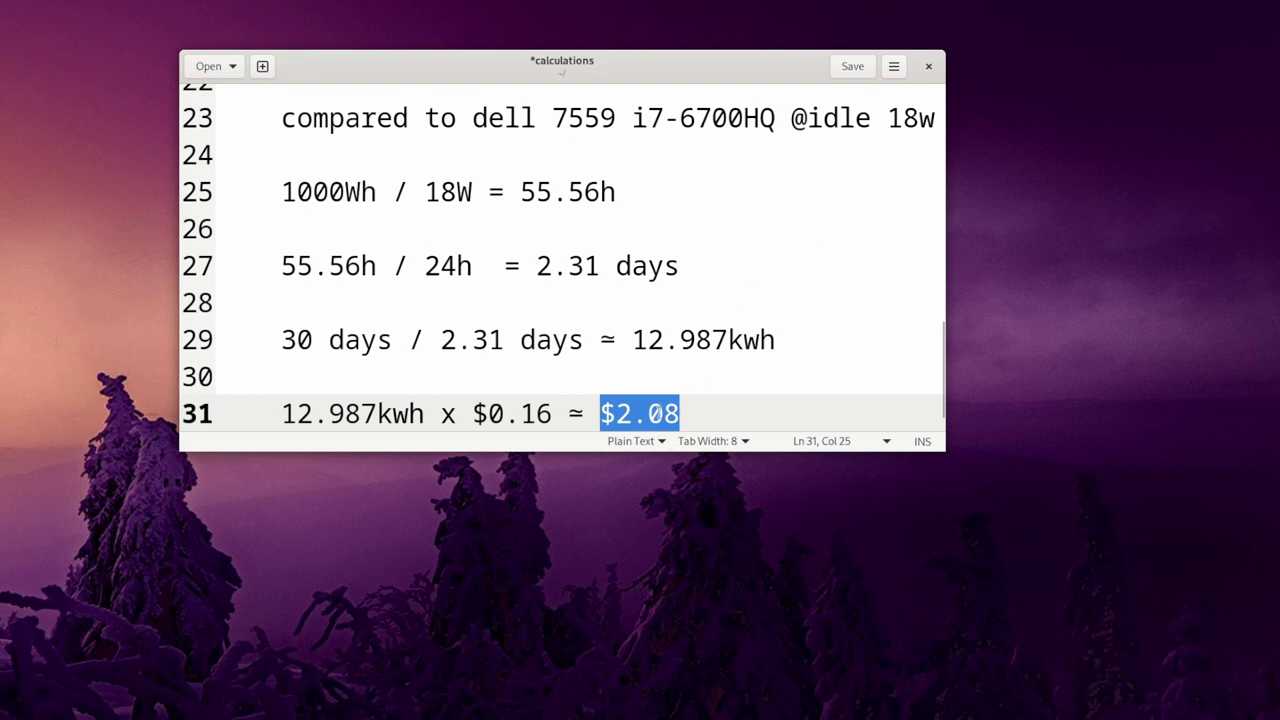
scroll(680, 385, up, 2)
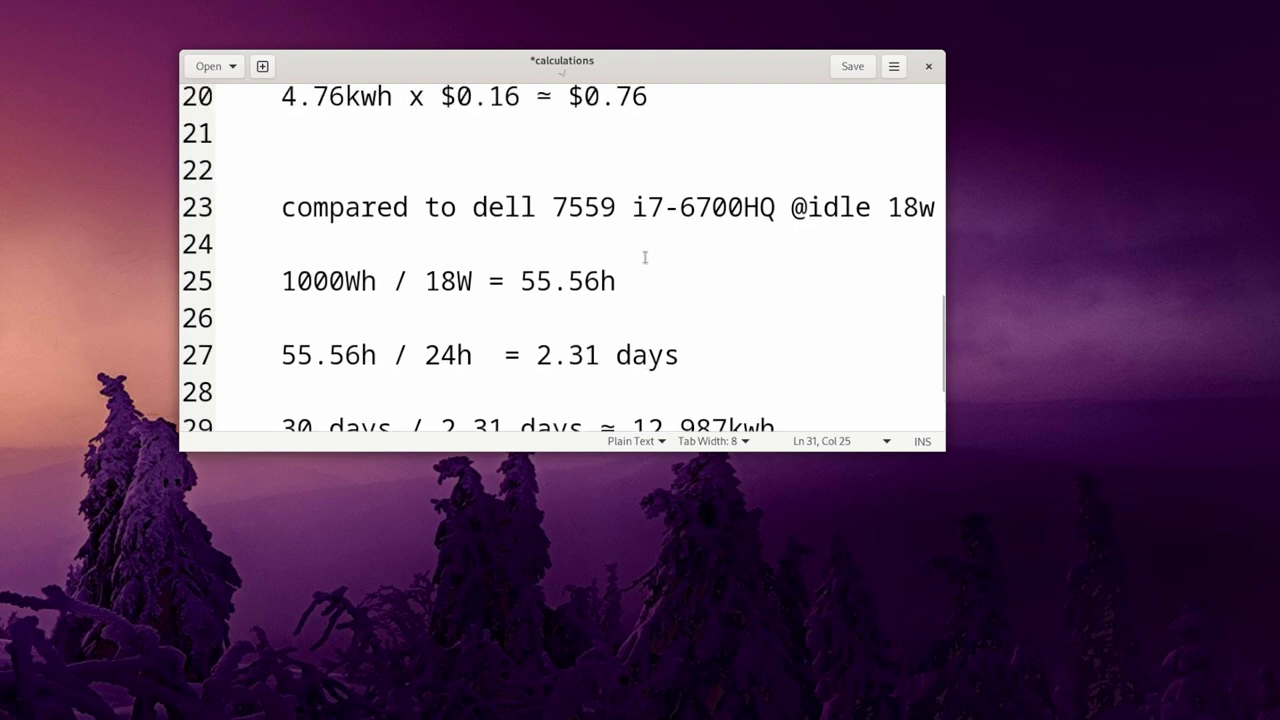
drag(585, 450, 555, 715)
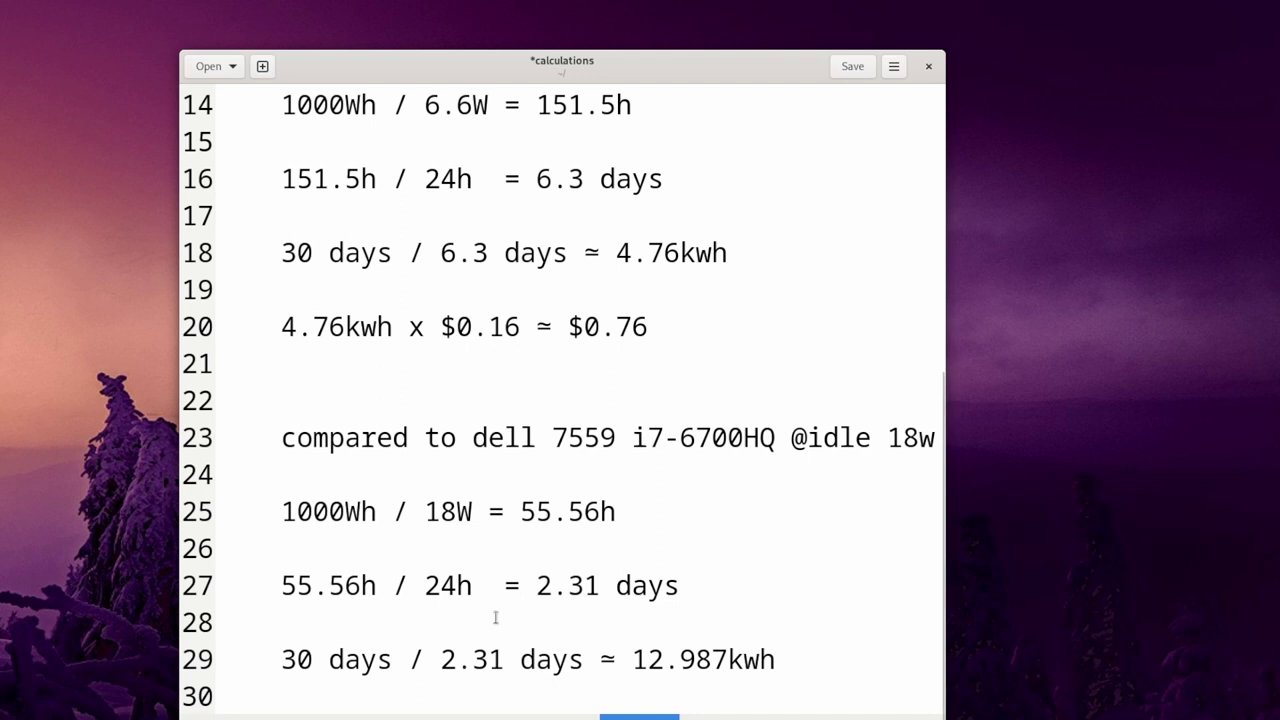
drag(550, 440, 922, 443)
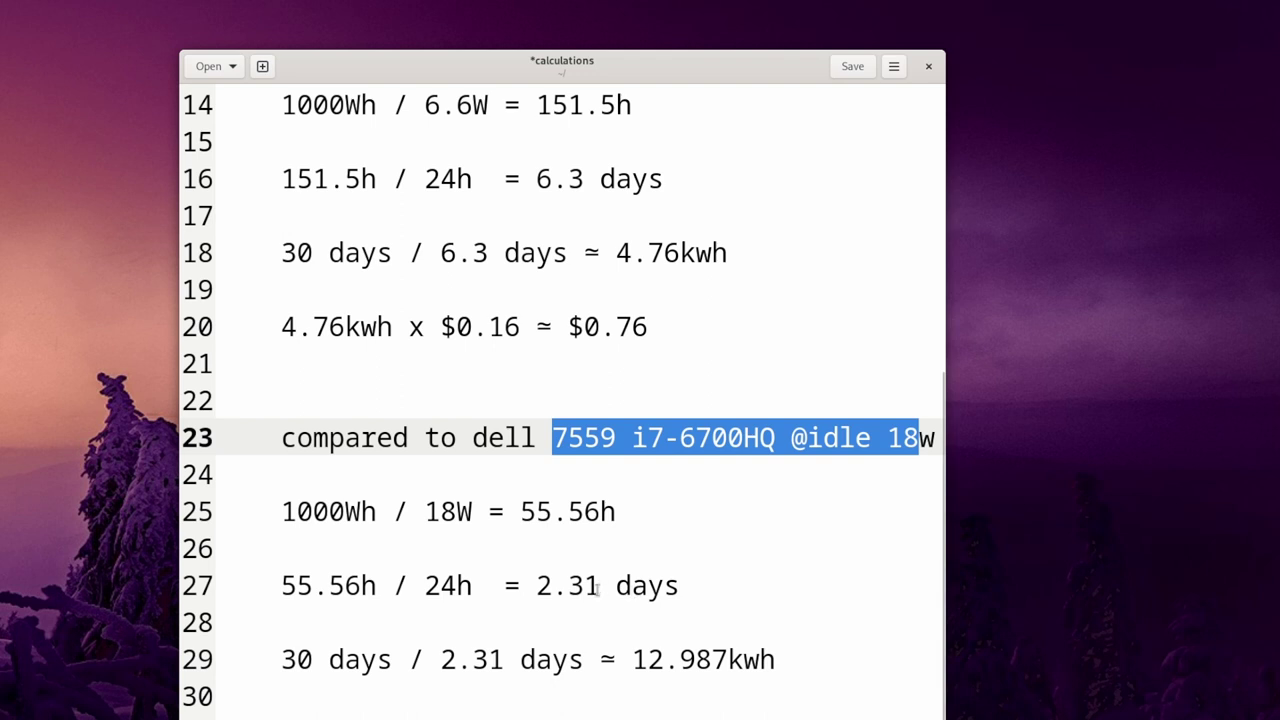
scroll(500, 490, up, 1)
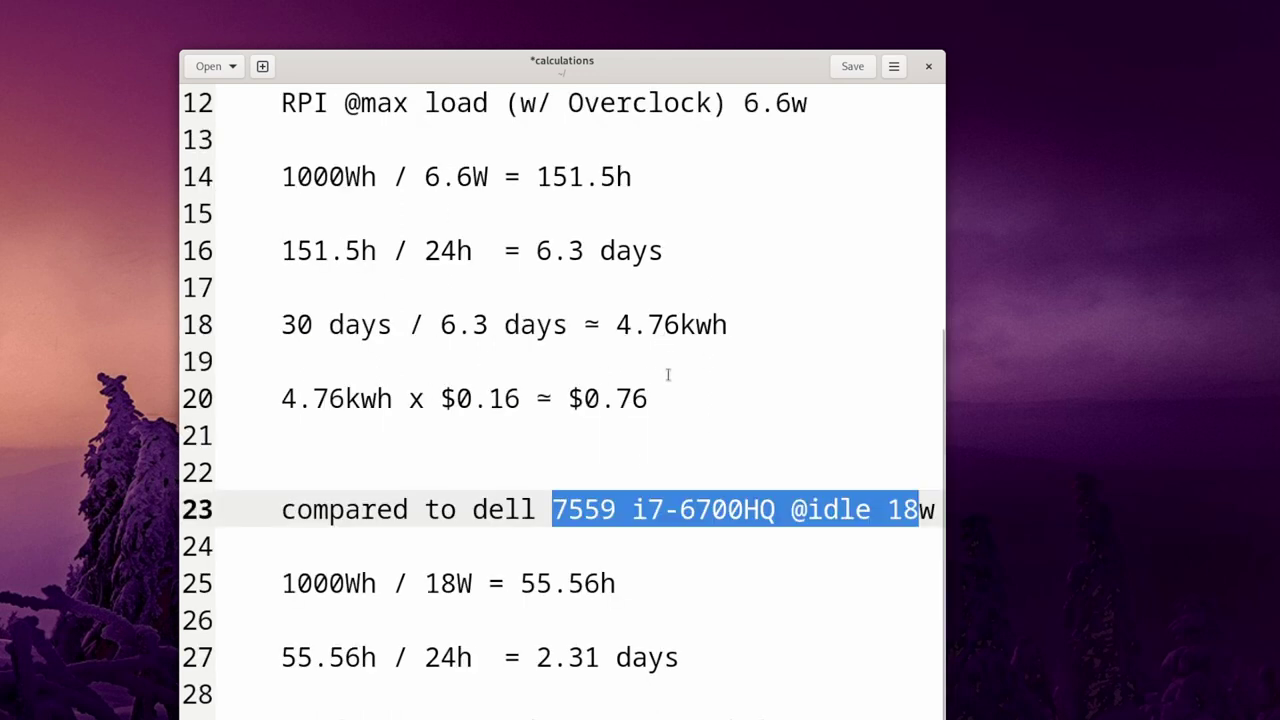
scroll(690, 455, down, 1)
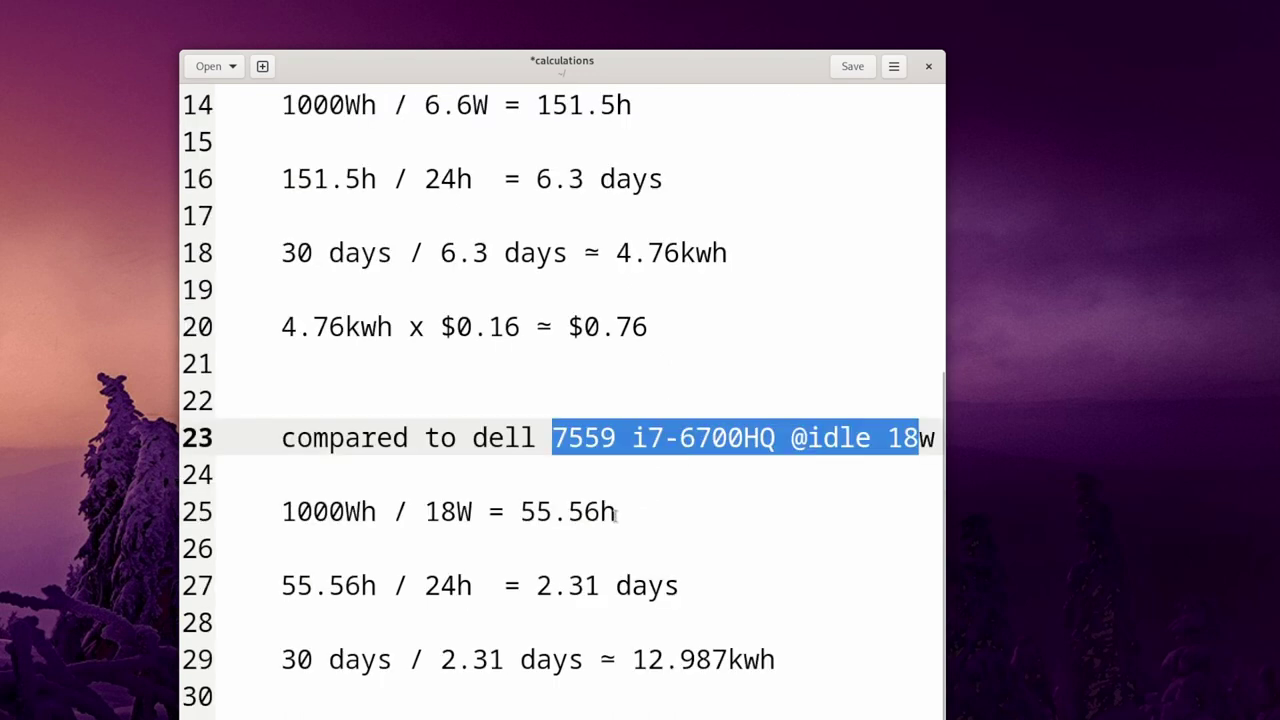
- Compare the Raspberry Pi's idle and overclocked max-load energy calculations and monthly costs with the Dell 7559 idle calculation
scroll(661, 527, up, 2)
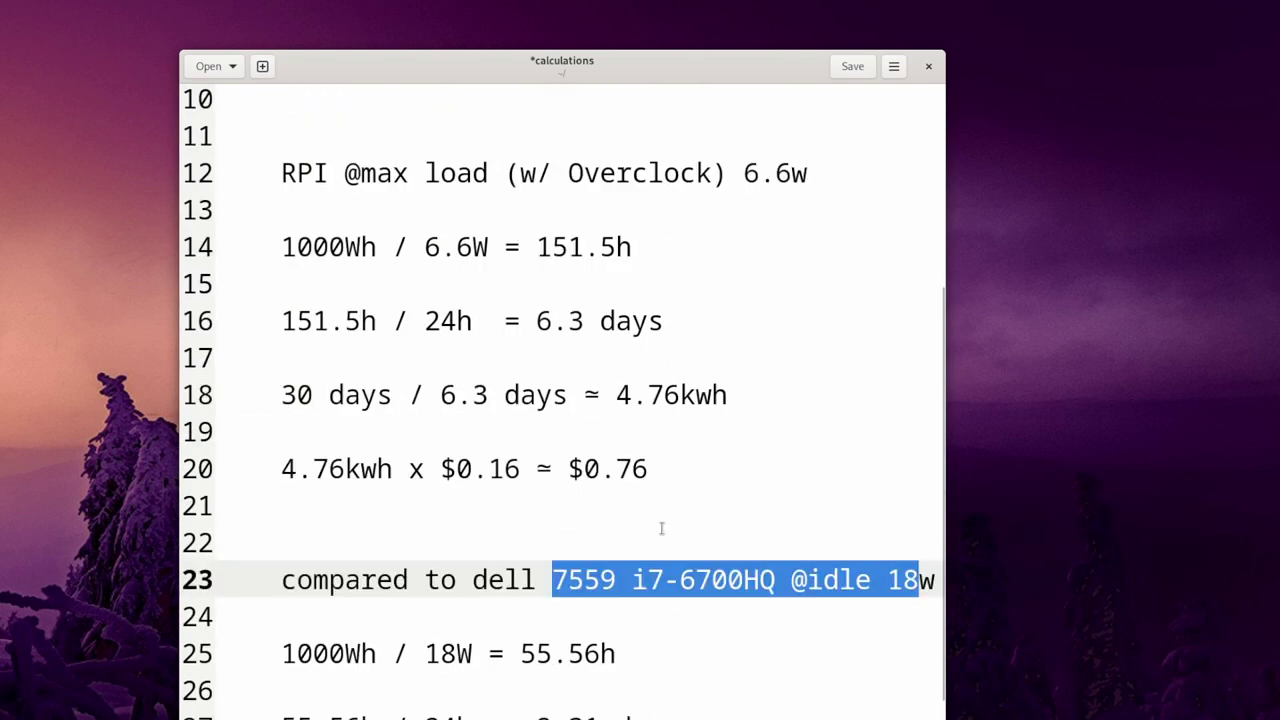
scroll(661, 528, up, 1)
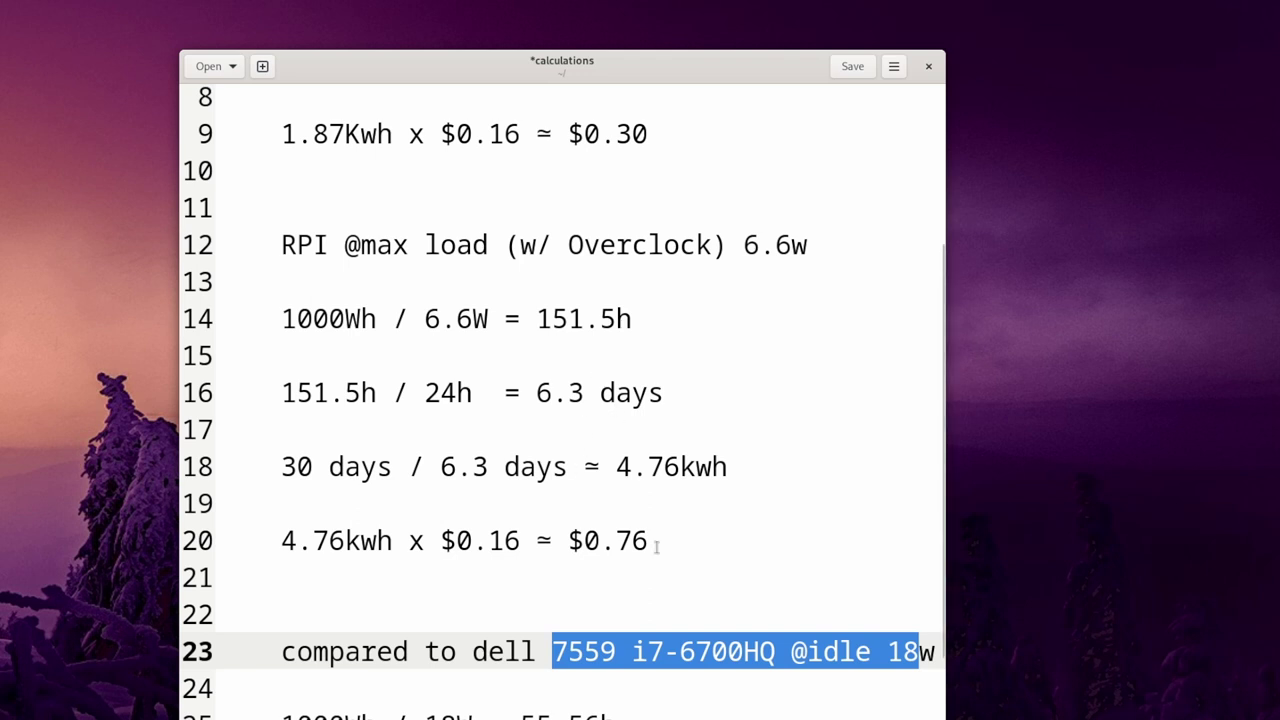
scroll(657, 545, up, 3)
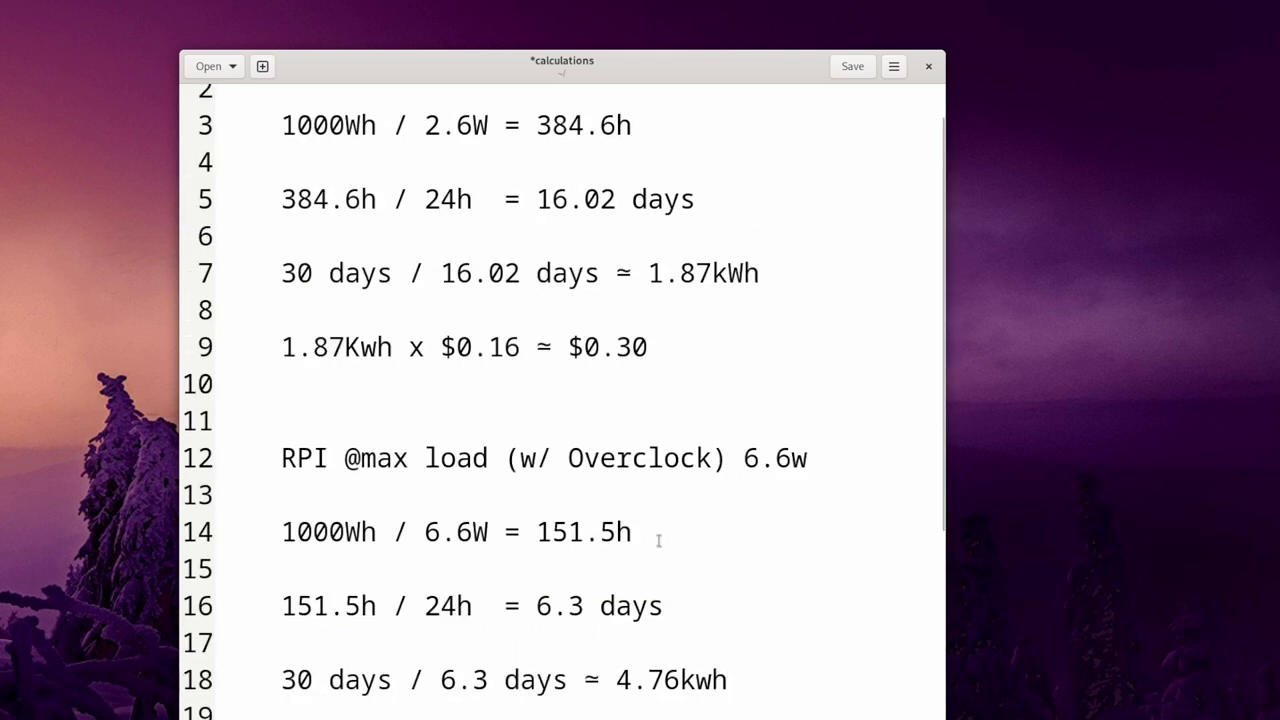
scroll(658, 540, up, 2)
scroll(664, 530, down, 4)
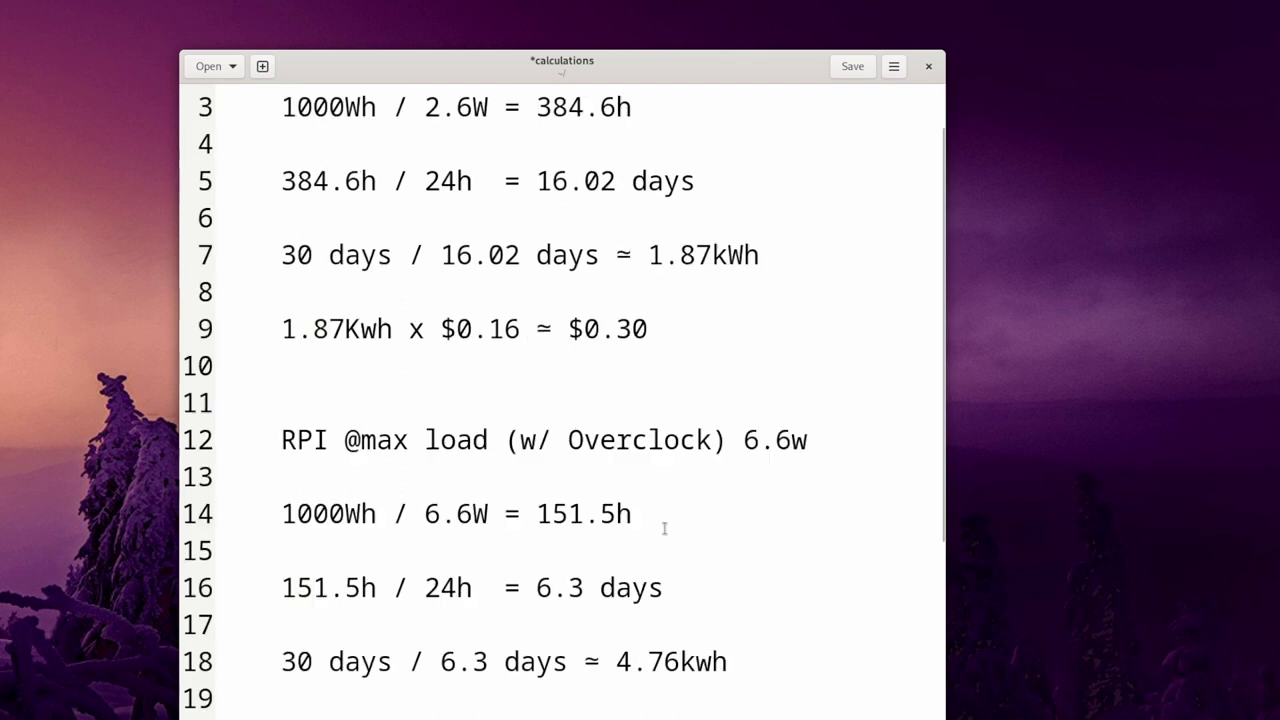
scroll(665, 527, down, 3)
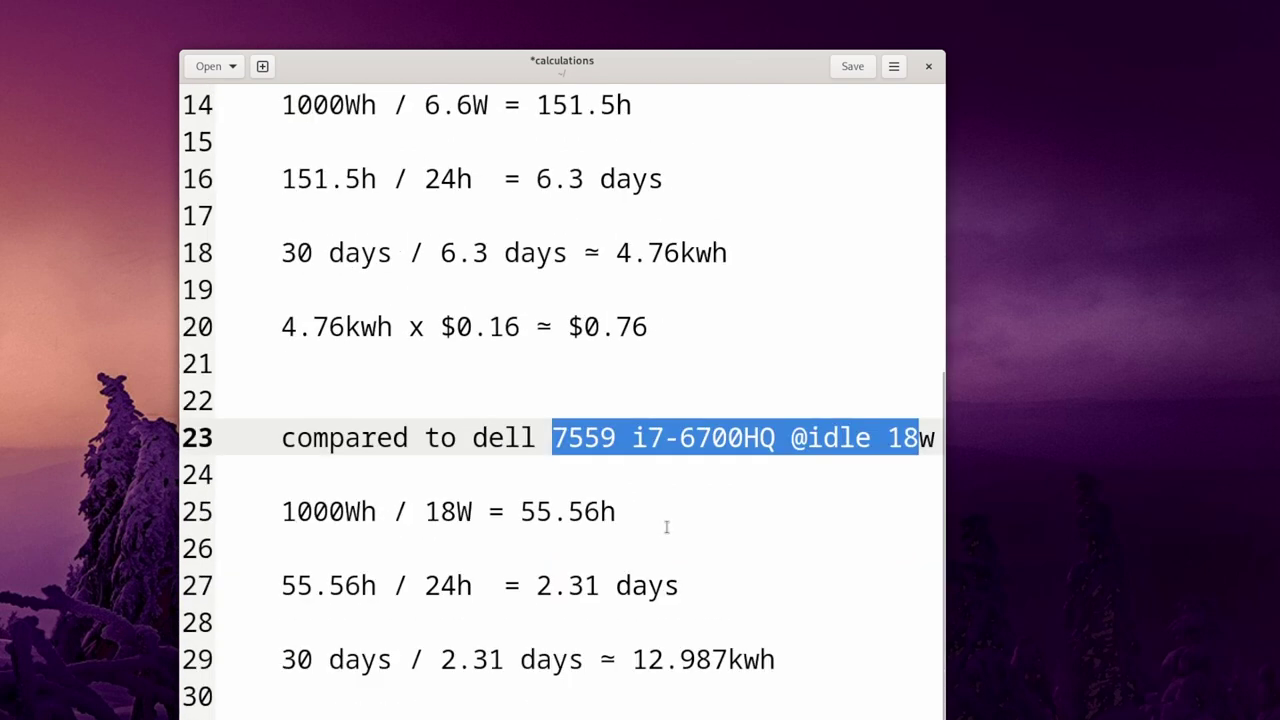